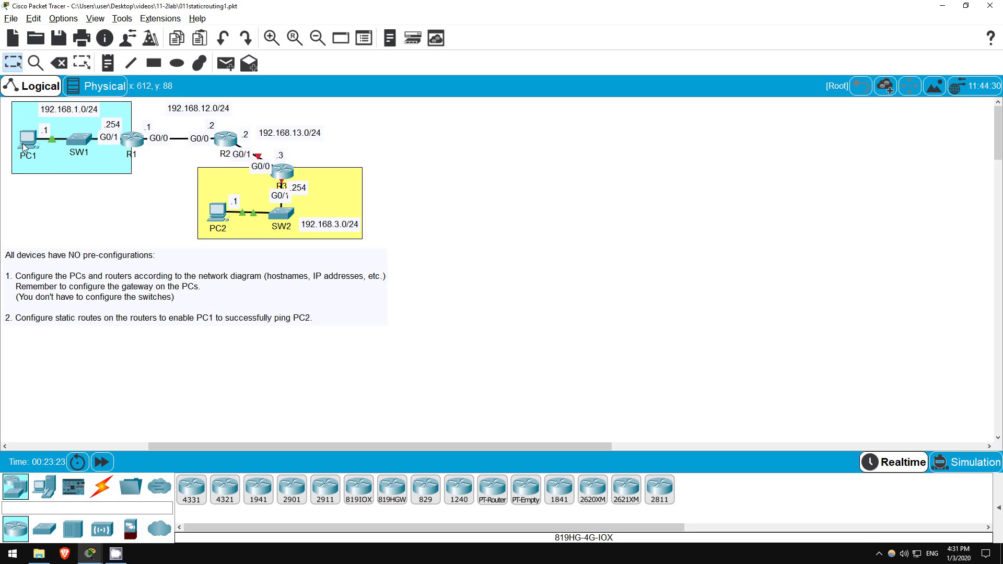
- In PC1's Config settings, set the default gateway to 192.168.1.254
click(218, 212)
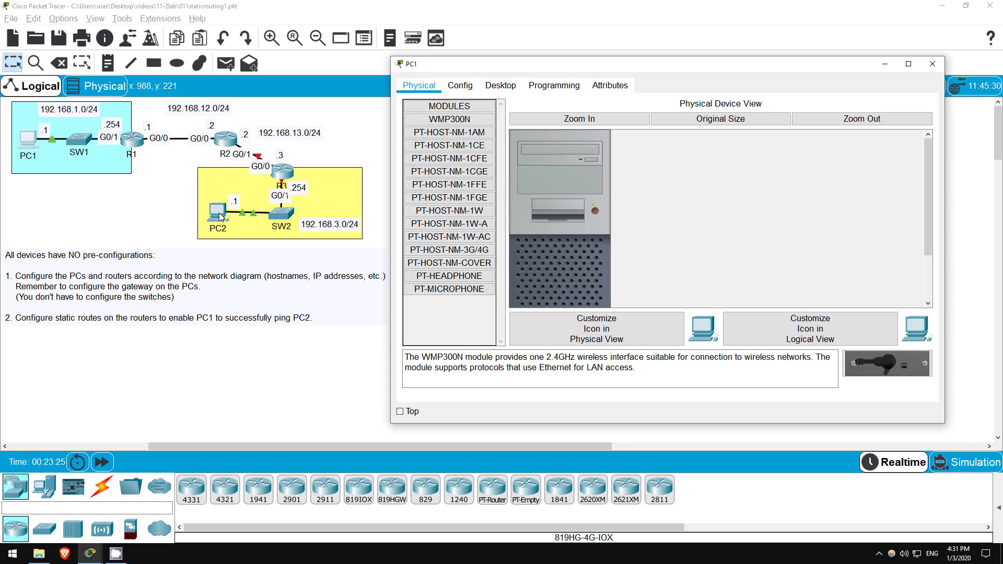
click(173, 211)
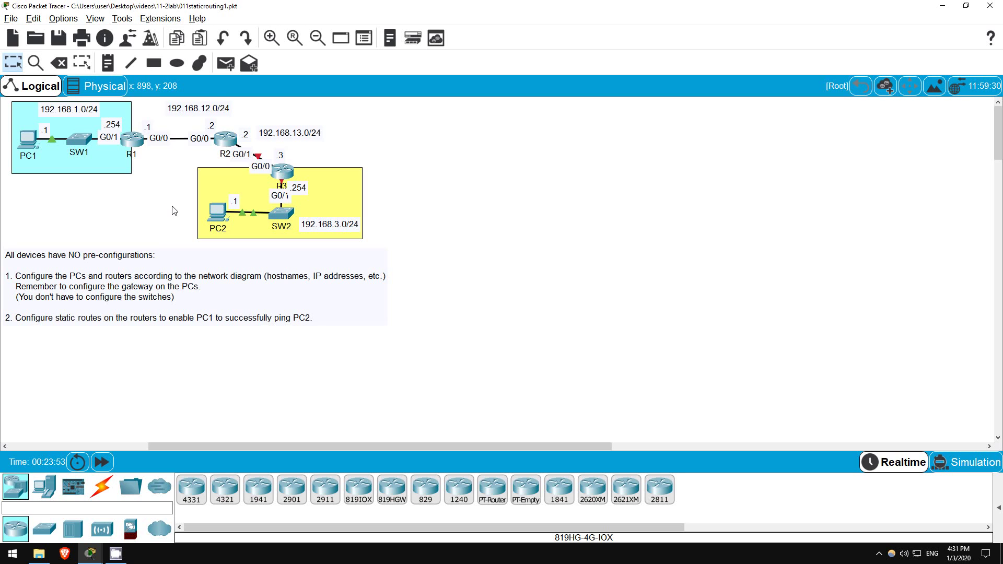
click(23, 144)
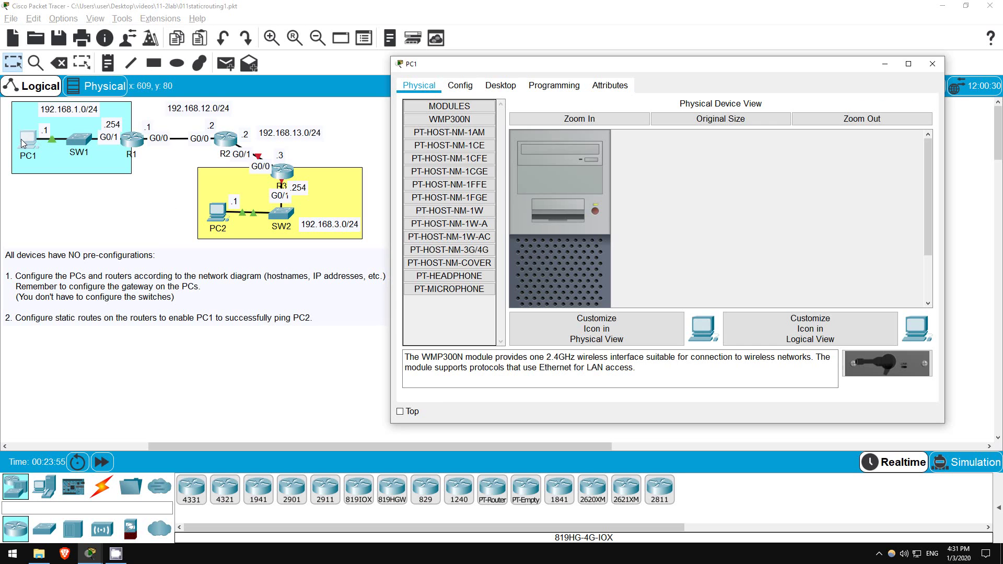
click(461, 86)
click(583, 219)
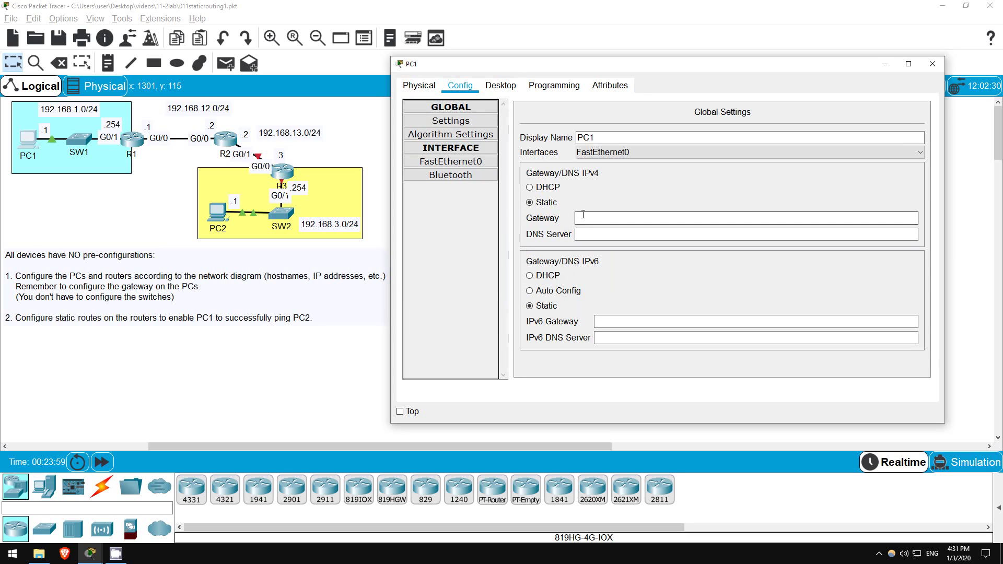
click(628, 218)
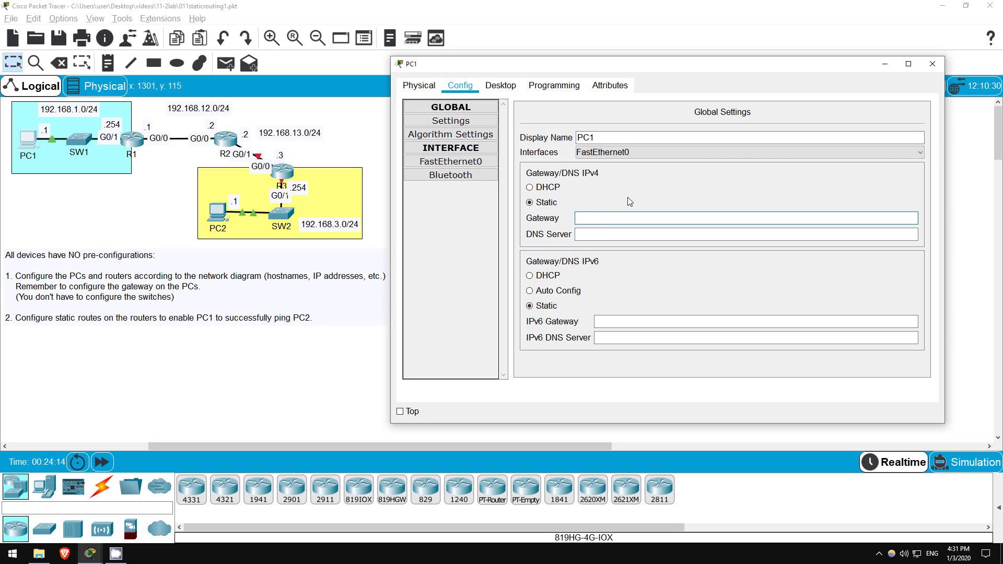
text(192.168.1.254)
- Give PC1's FastEthernet0 the IP 192.168.1.1 with subnet mask 255.255.255.0
click(433, 166)
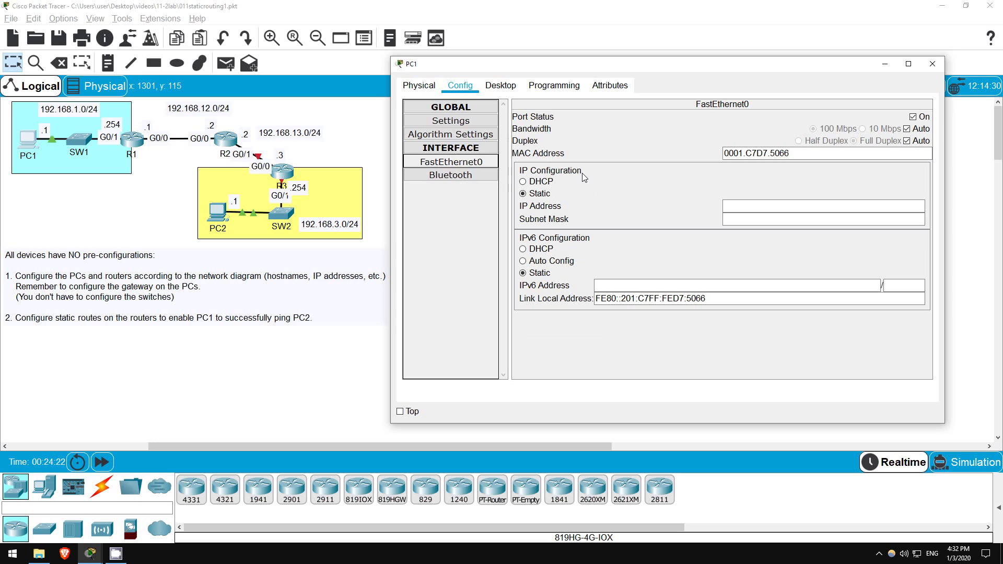
click(761, 207)
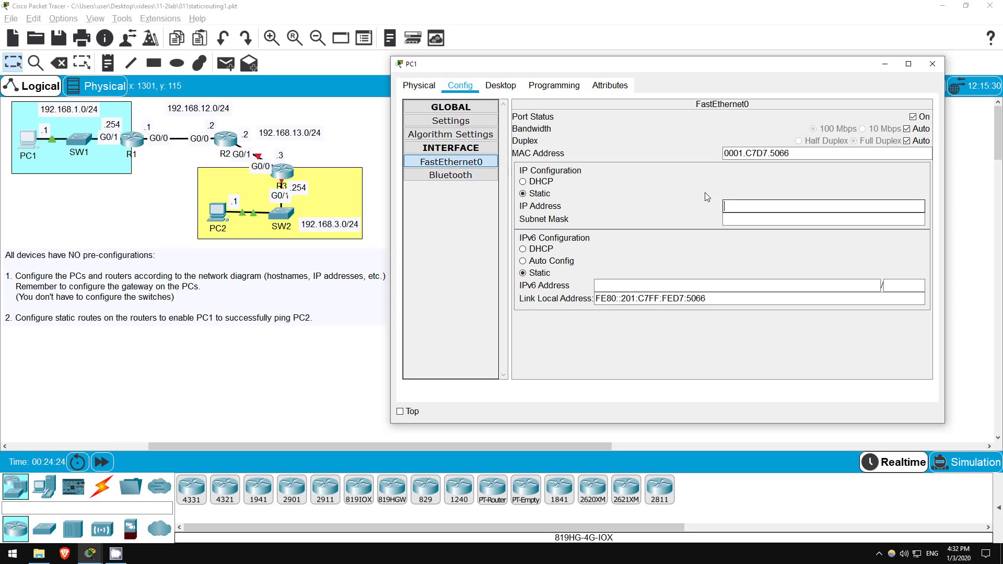
text(192.168.1.1)
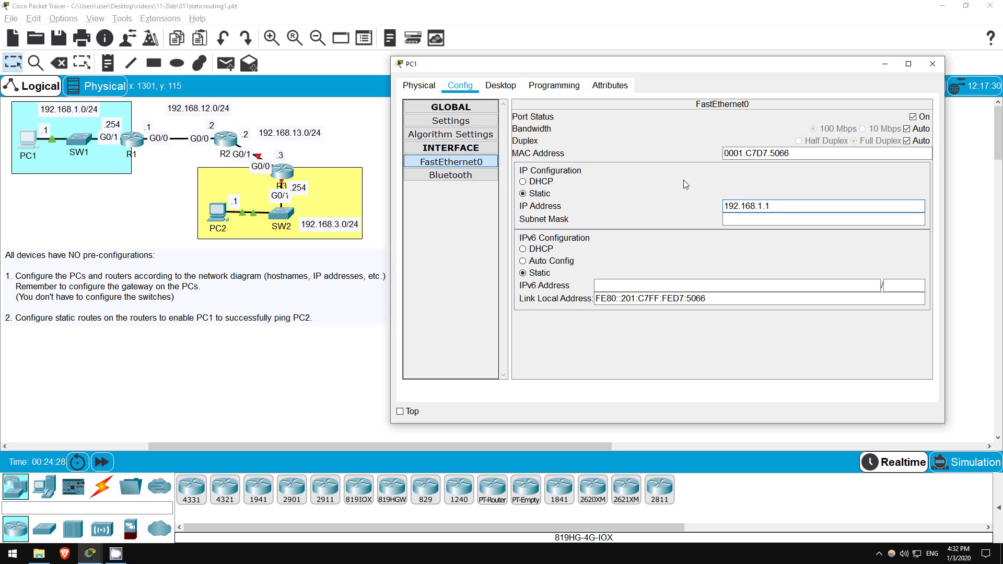
key(Tab)
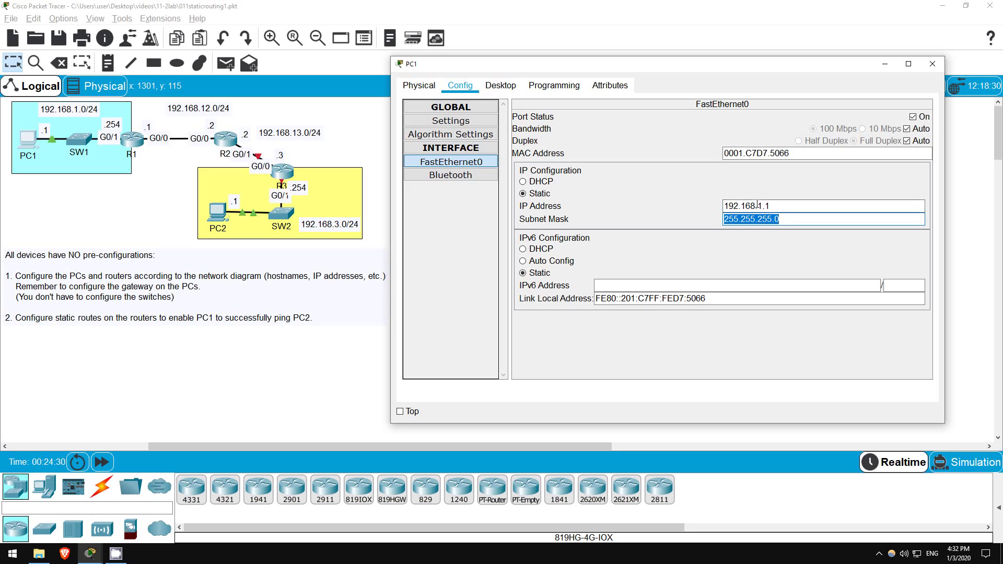
click(785, 218)
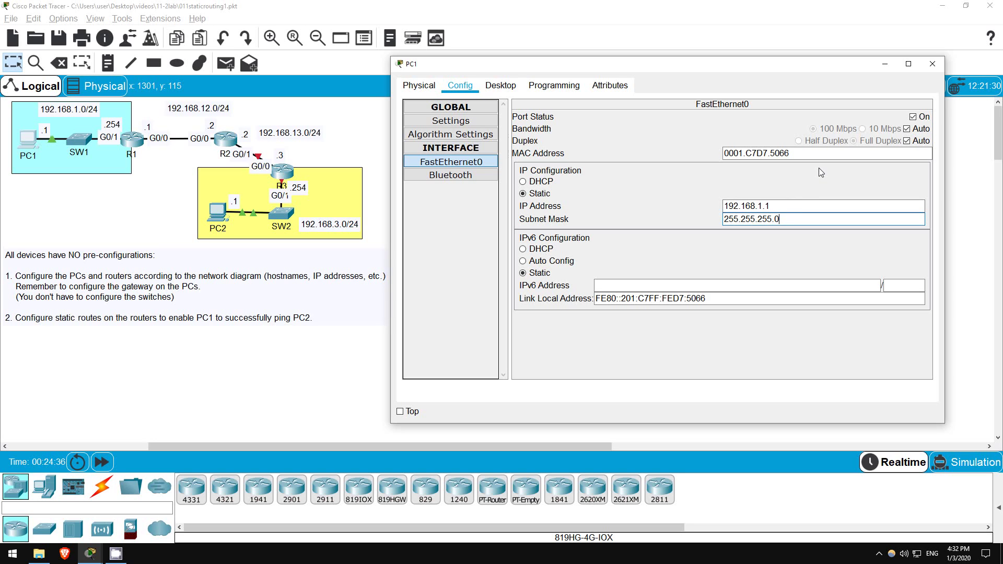
- Close PC1, then in the router's CLI enter global configuration mode and set hostname R1
click(931, 63)
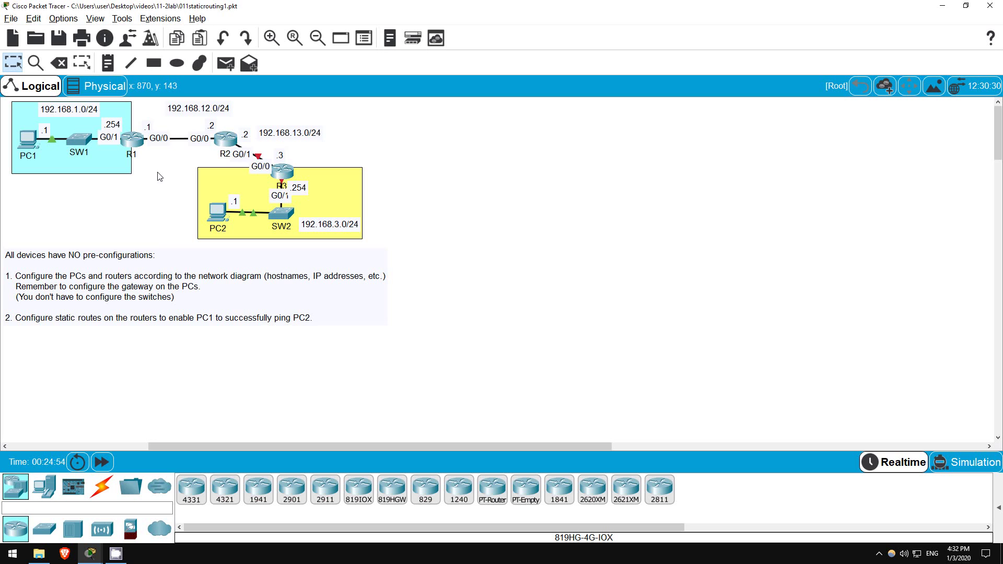
click(129, 141)
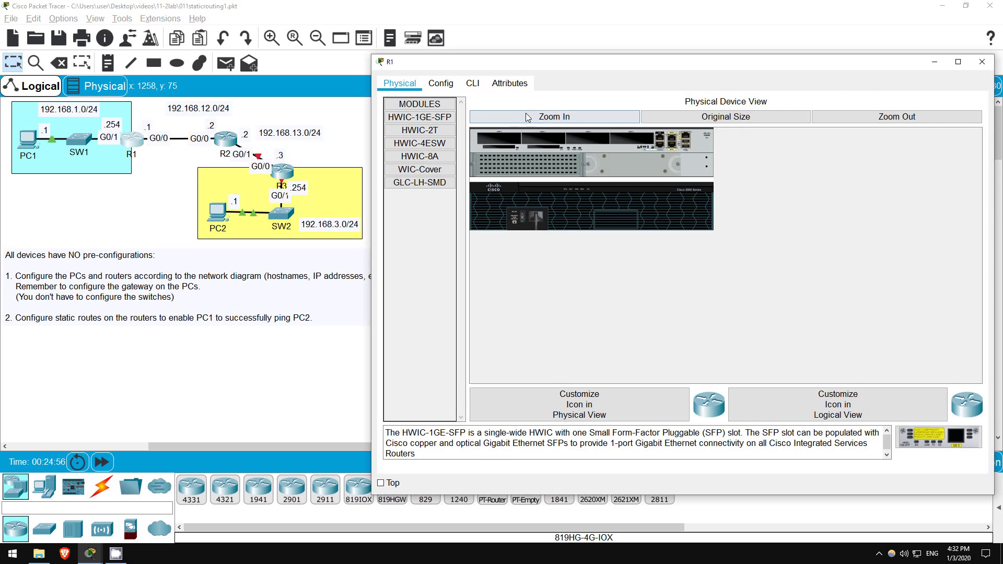
click(473, 84)
key(Return)
key(Return)
key(Return)
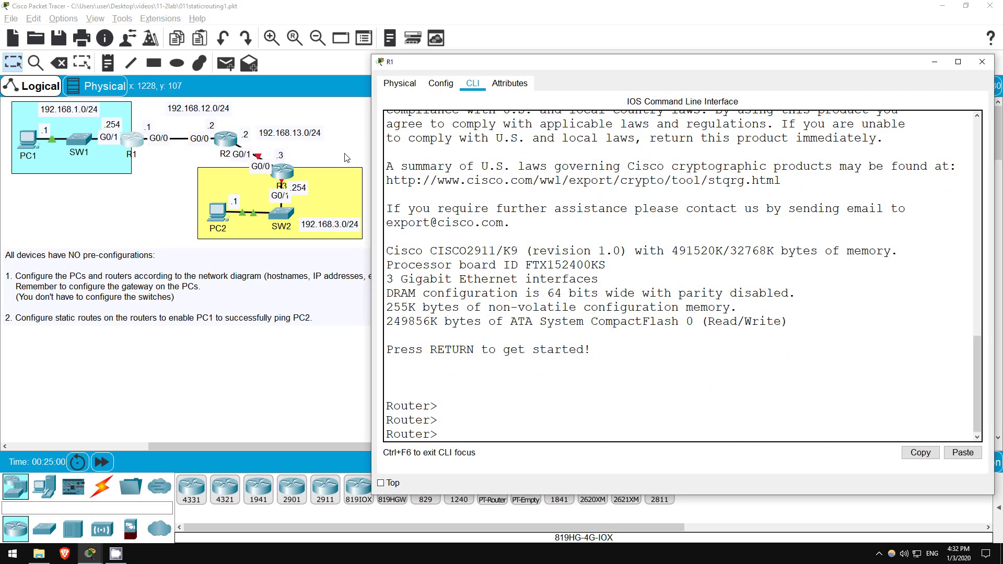
text(en)
key(Tab)
key(Return)
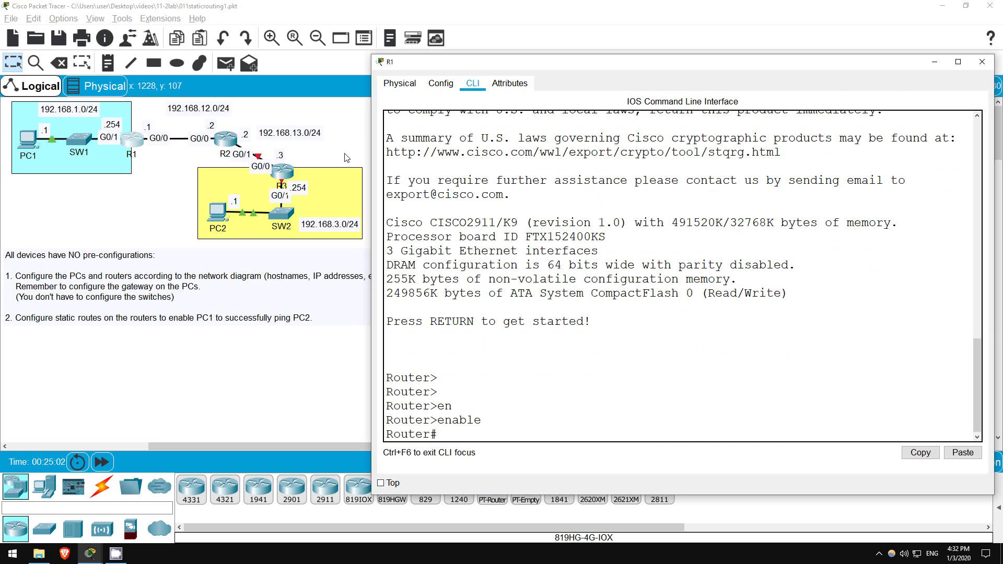
text(conf t)
key(Return)
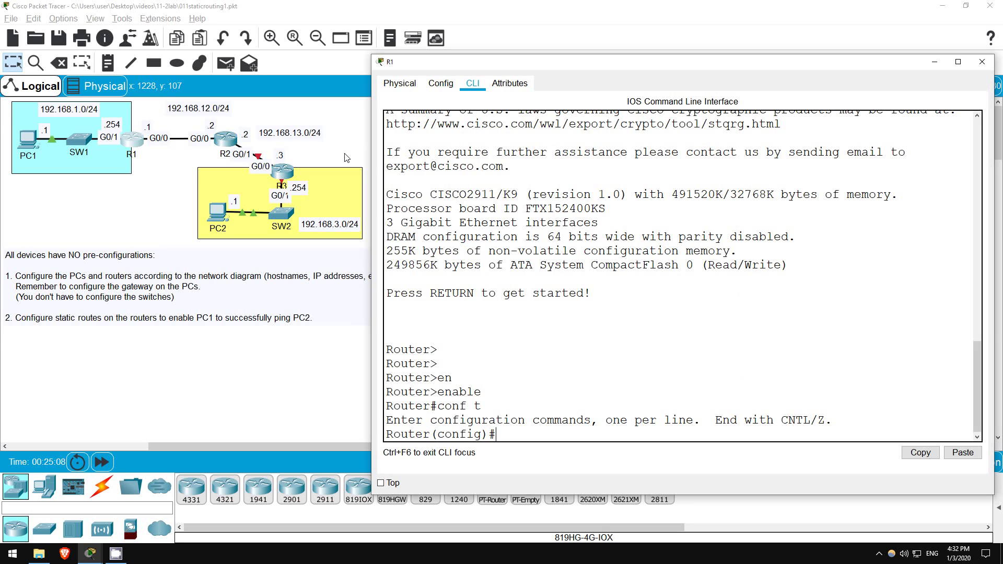
text(host)
key(Tab)
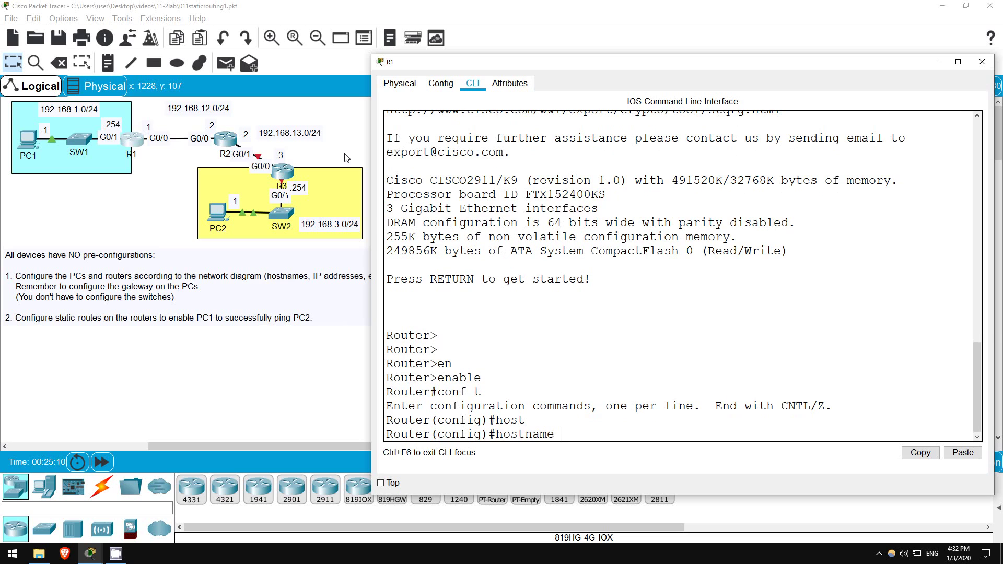
text(R1)
key(Return)
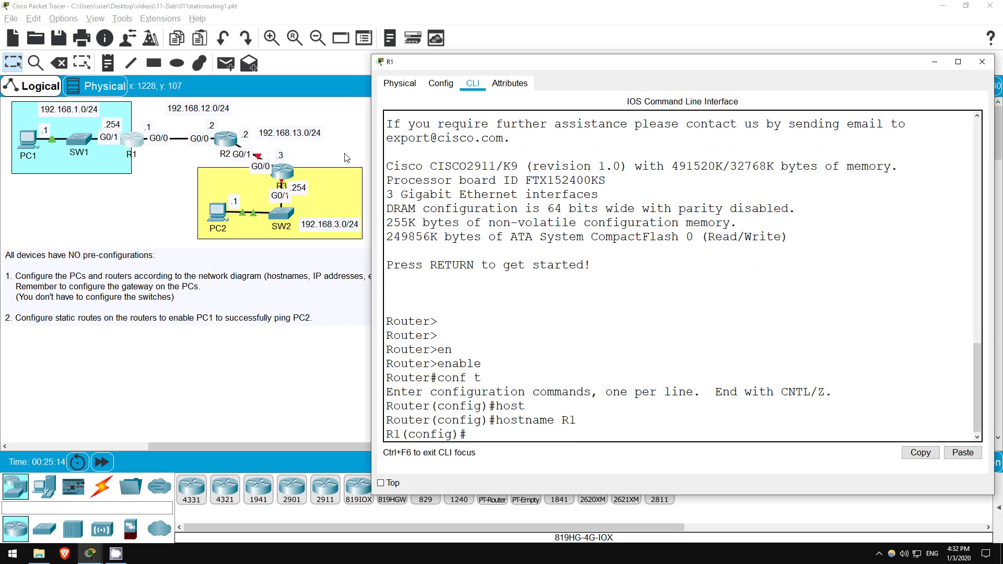
- Assign interface g0/1 the address 192.168.1.254 255.255.255.0
text(int)
key(Tab)
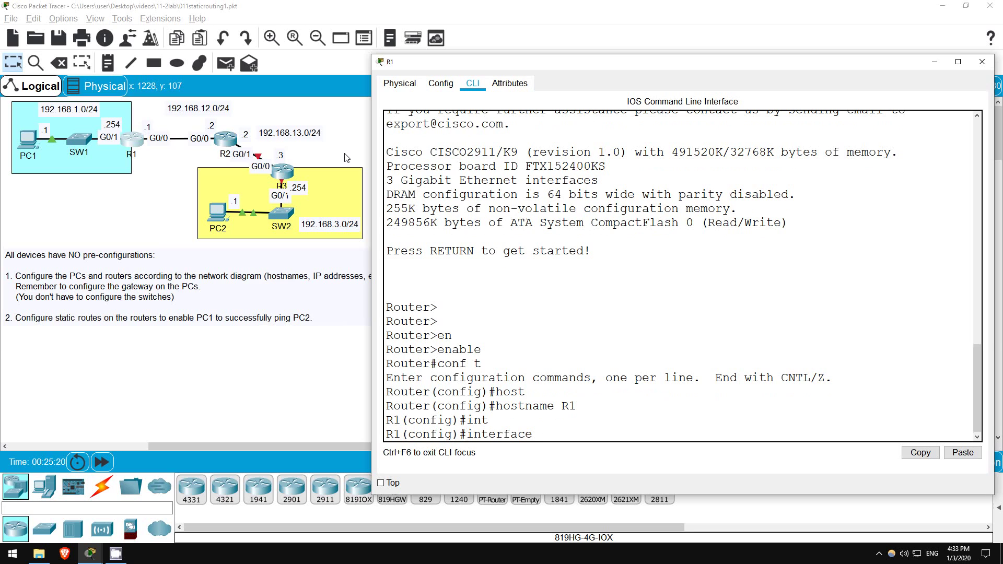
text(g0/1)
key(Return)
key(Return)
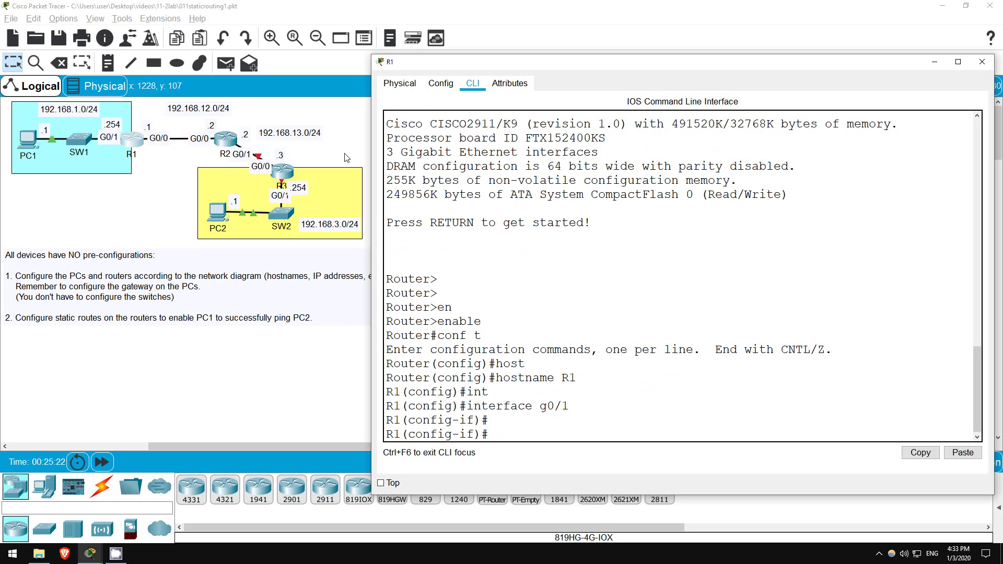
text(ip add)
key(Tab)
text(19)
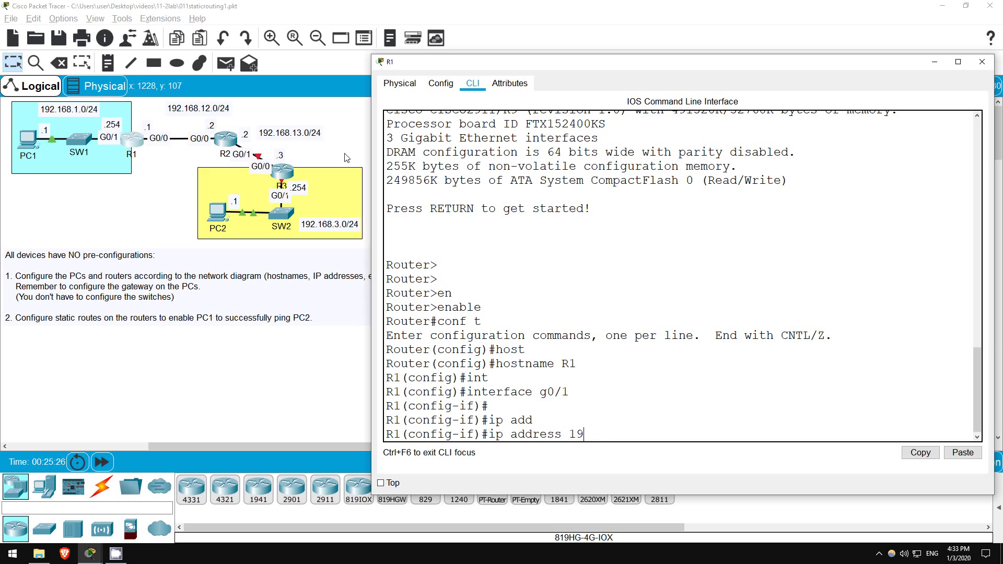
text(2.168.1.)
text(254 255.2)
text(55.255.255.0)
key(Return)
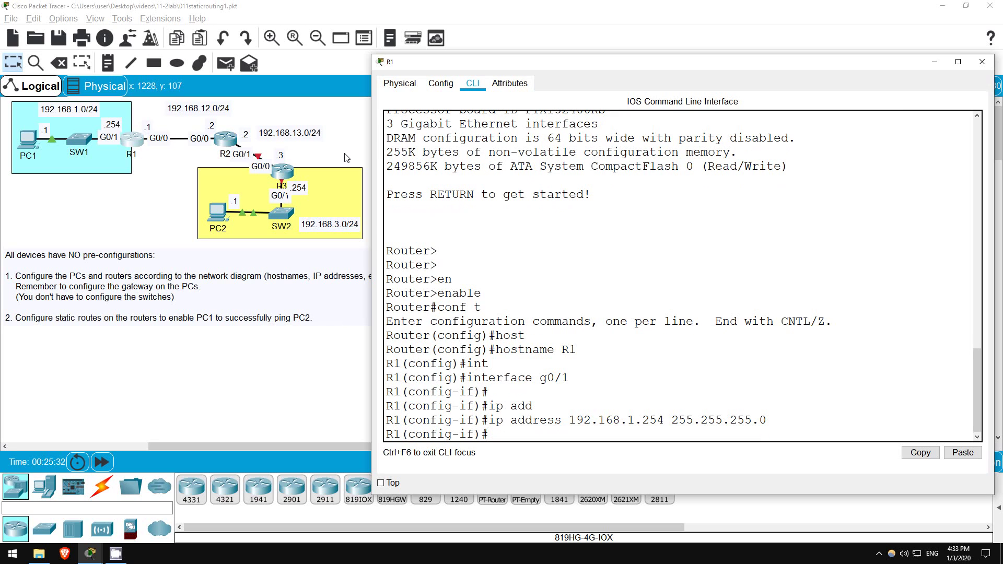
- Describe g0/1 as '## to SW1 ##' and bring it up with no shutdown
text(desc)
key(Tab)
text(## to)
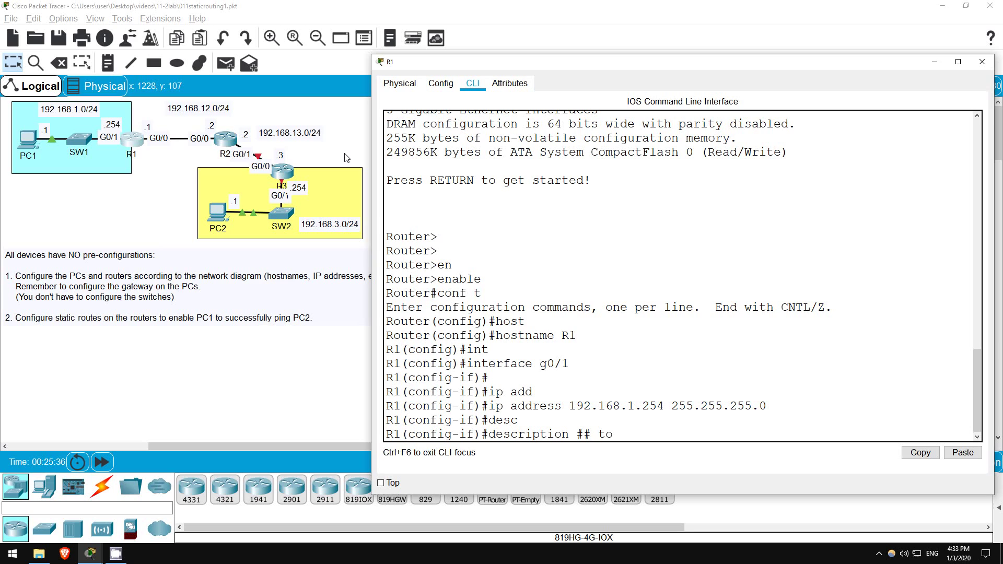
text( SW1 ##)
key(Return)
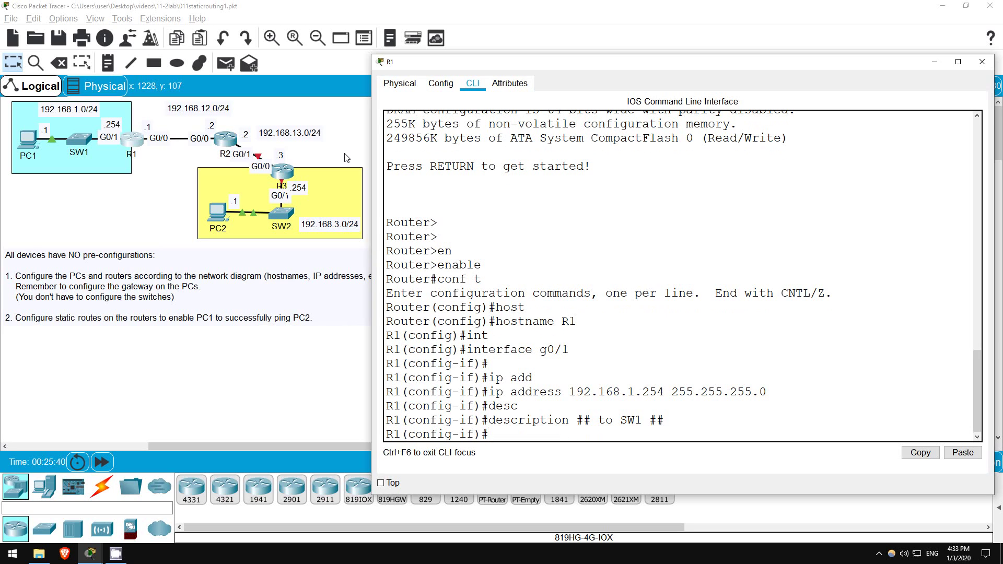
text(no shut)
key(Return)
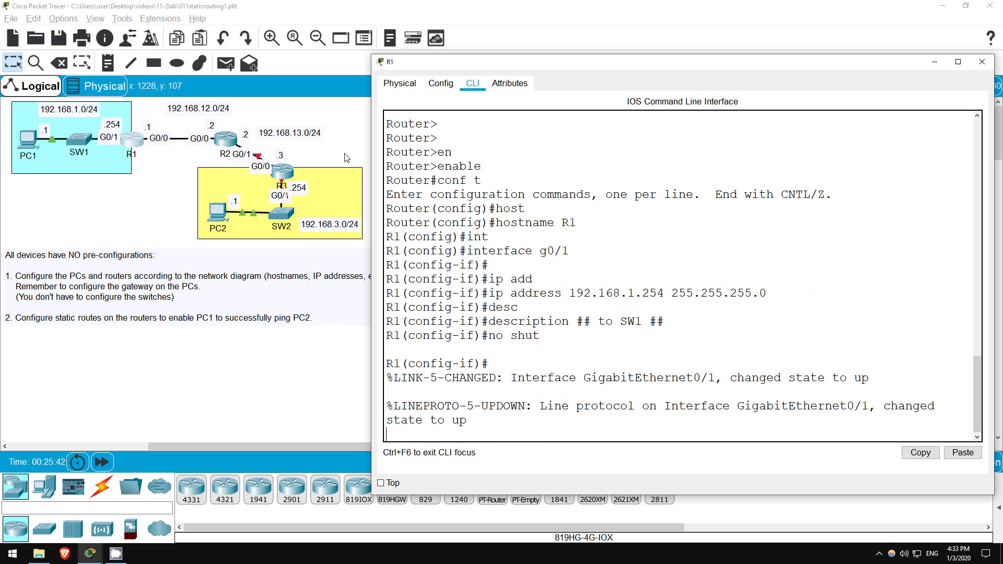
- Assign R1's interface g0/0 the address 192.168.12.1 255.255.255.0
key(Return)
key(Return)
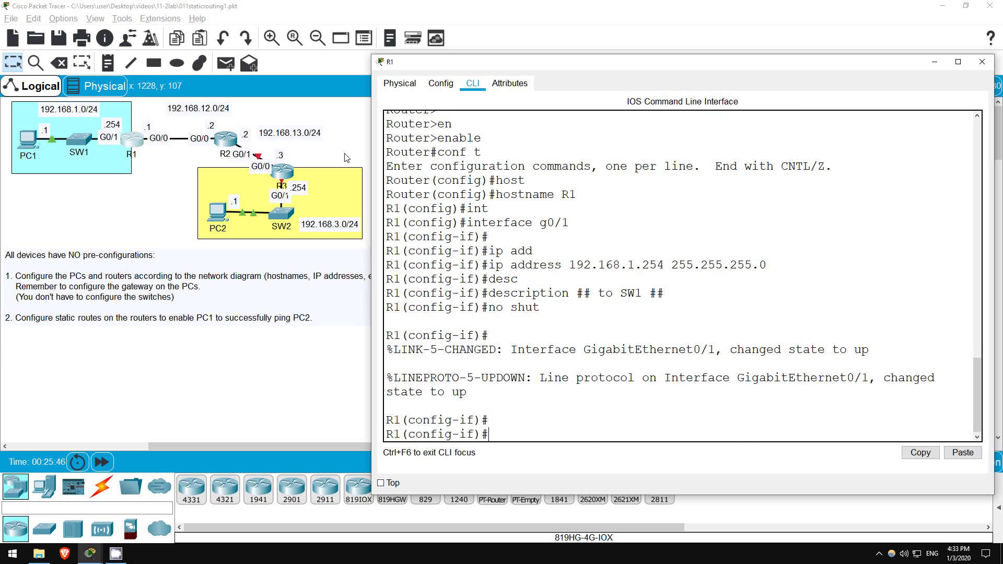
text(int g0/0)
key(Return)
key(Return)
text(ip add)
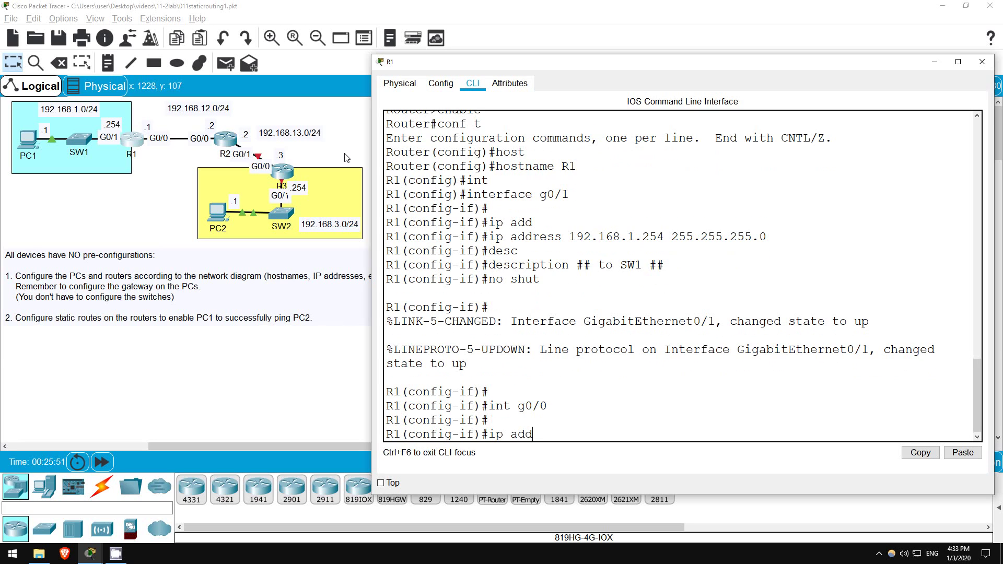
key(Tab)
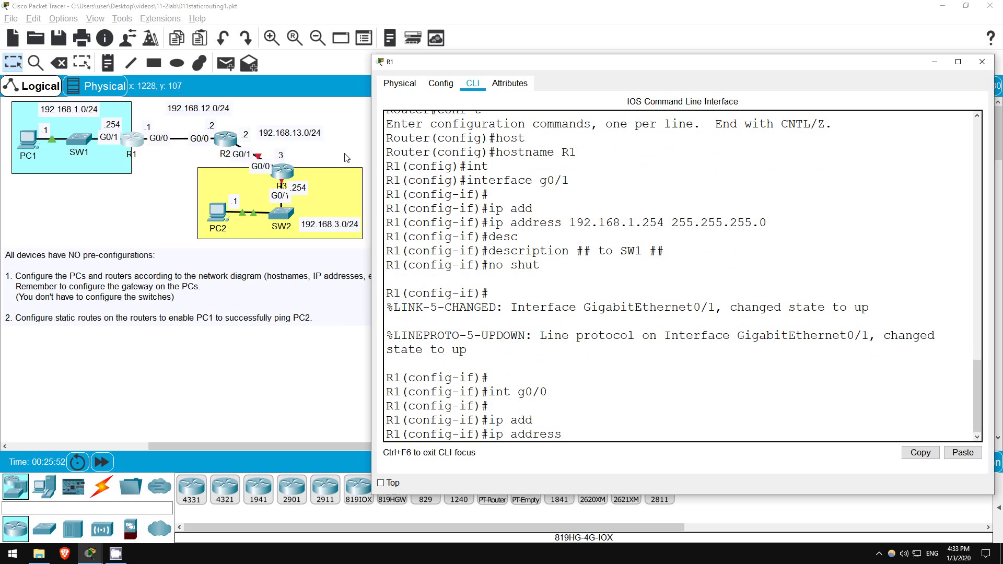
text(192.168.12.1 255.255.255.0)
key(Return)
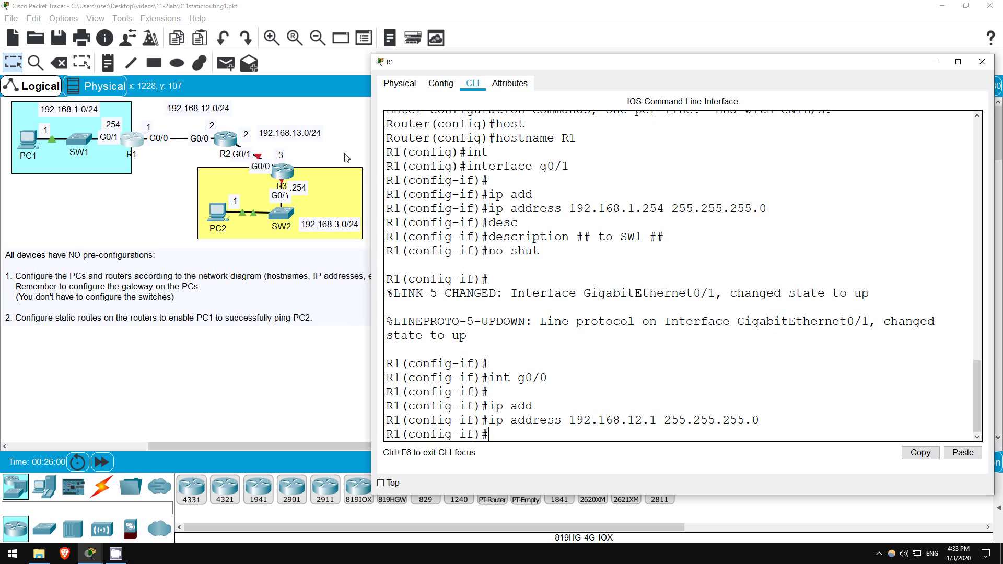
- Describe g0/0 as '## to R2 ##' and enable it with no shutdown
text(desc)
key(Tab)
text(## to R2 ##)
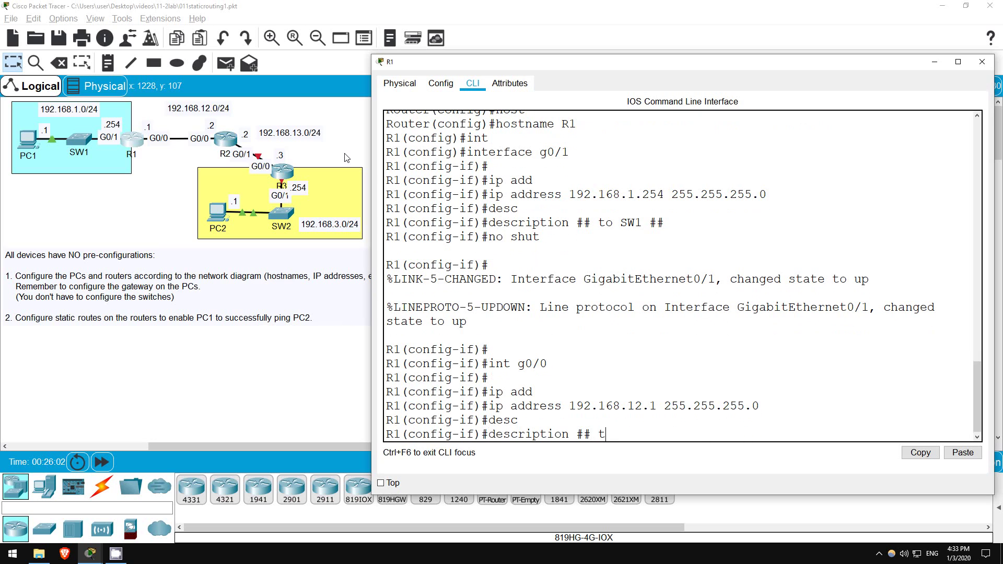
key(Return)
key(Return)
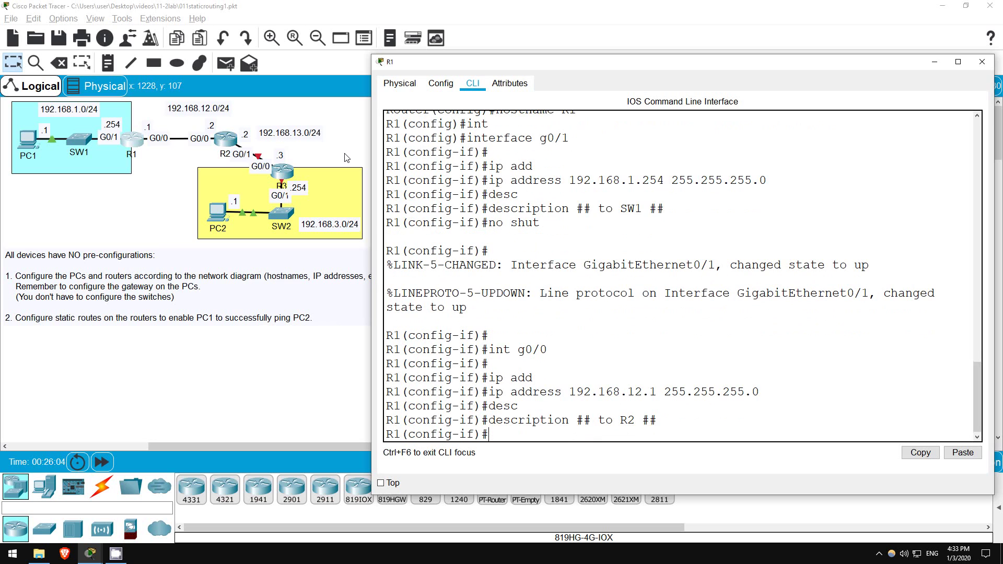
text(no shut)
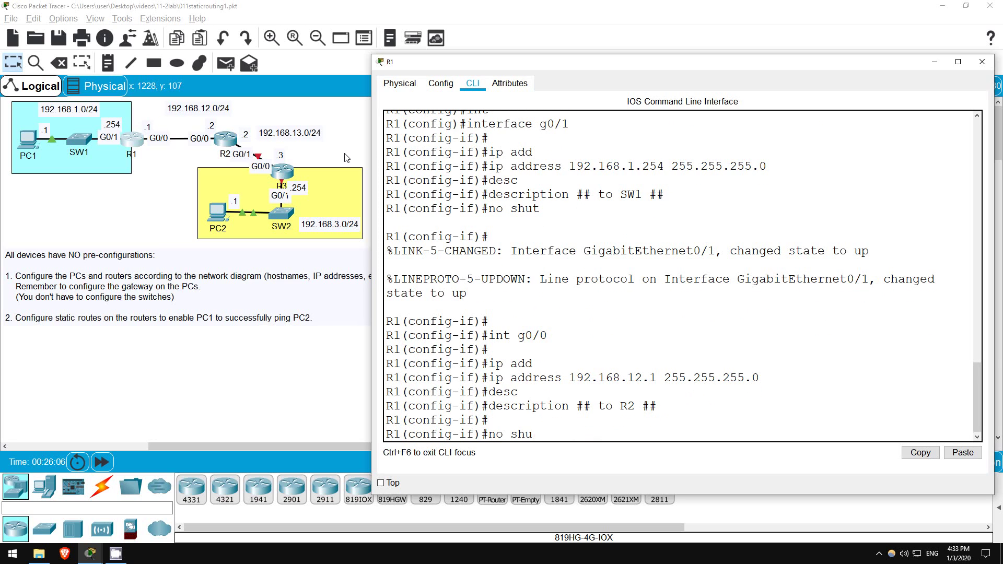
key(Tab)
key(Return)
- Run 'do sh ip int brief' and highlight the addresses and G0/0's up/down status
key(Return)
key(Return)
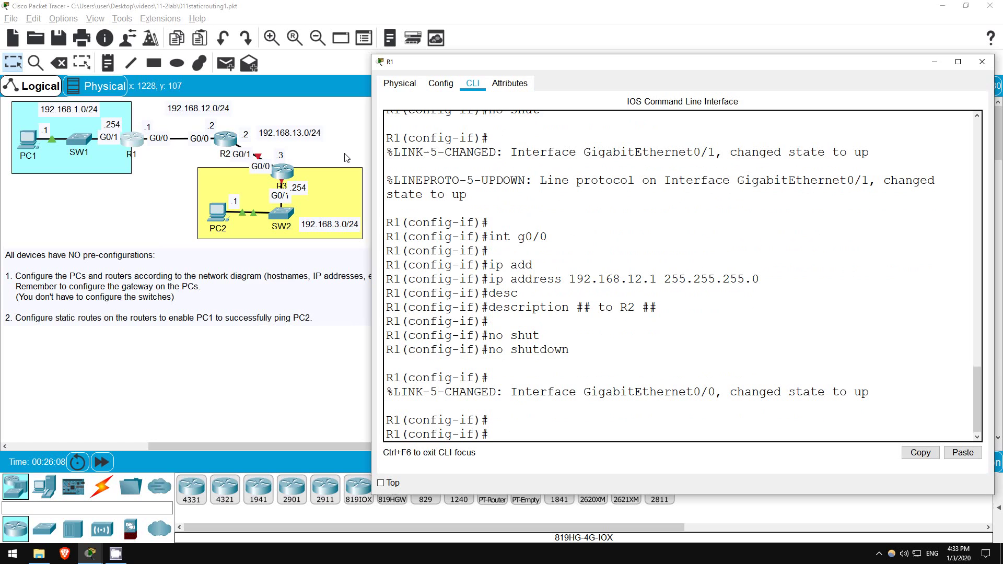
text(do sh ip int brief)
key(Return)
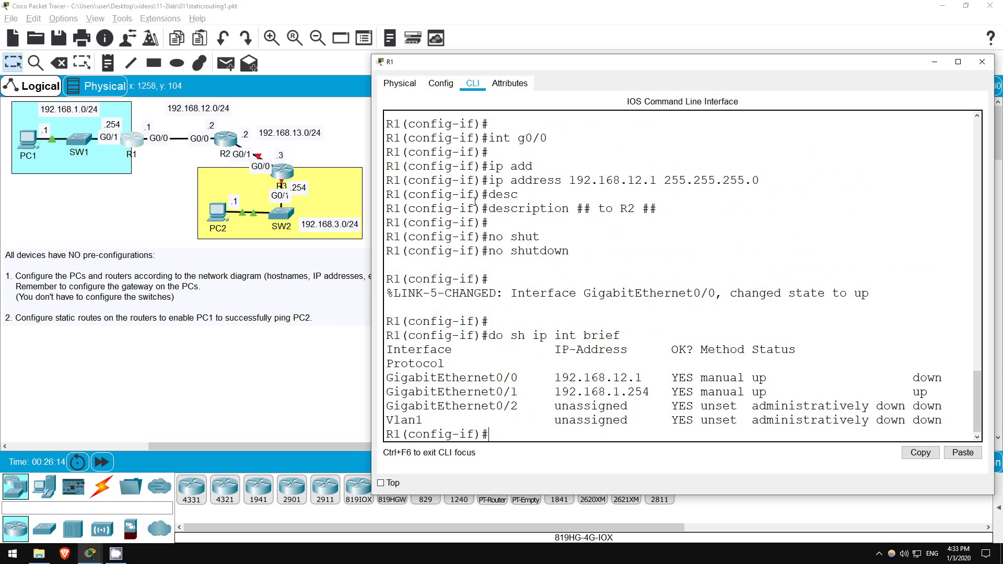
drag(552, 376, 651, 388)
drag(752, 391, 943, 373)
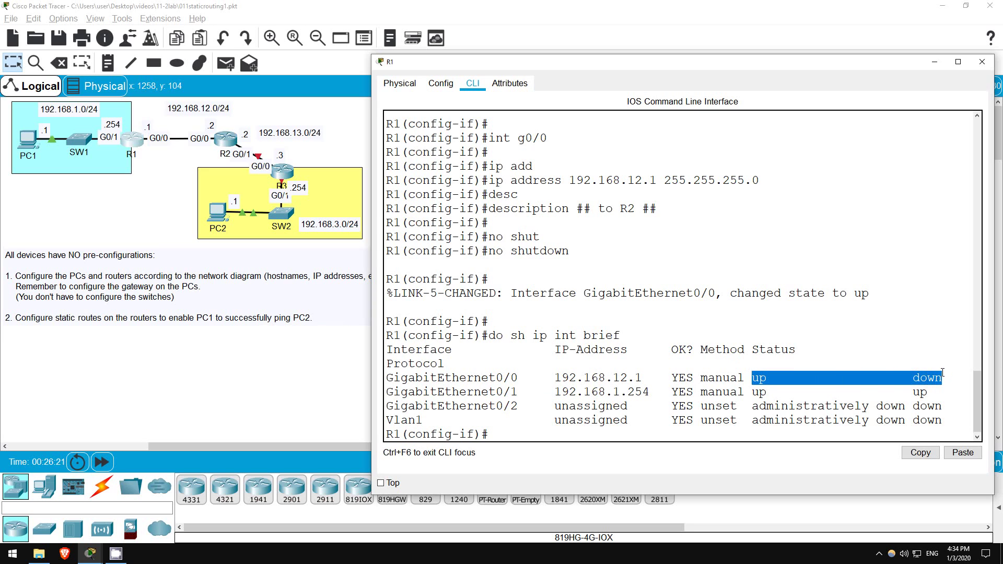
click(780, 346)
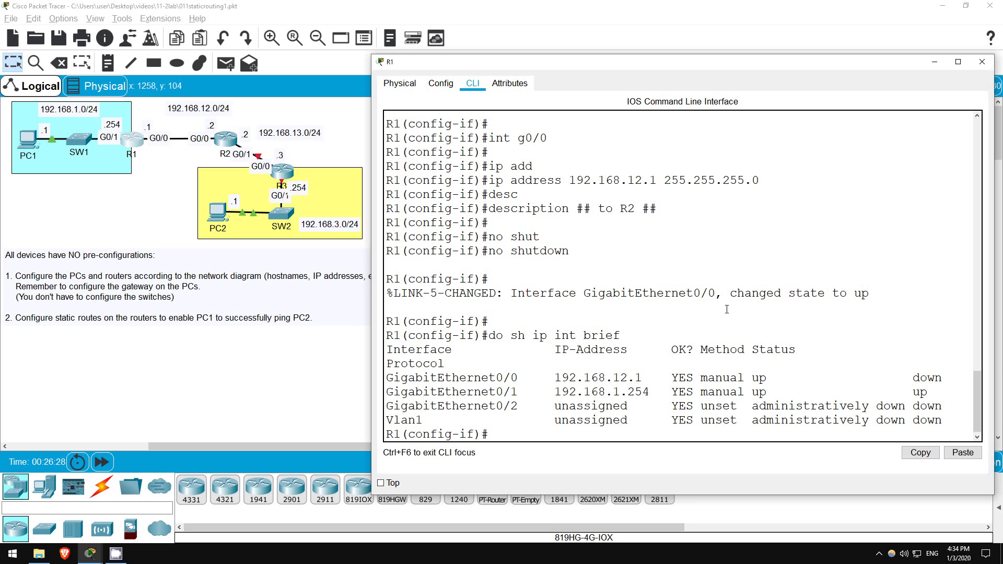
- In the second router's CLI, enter global configuration mode and set hostname R2
click(228, 141)
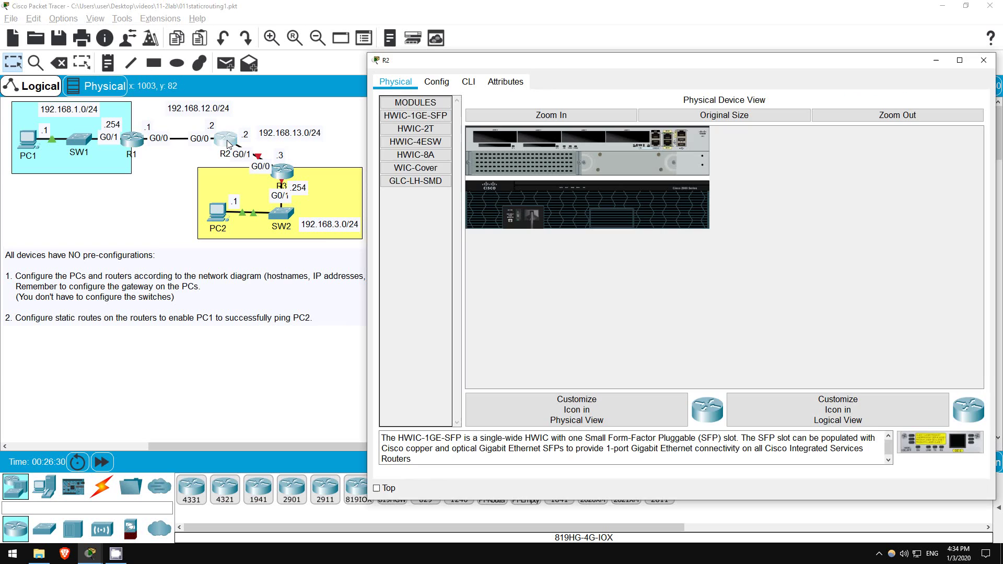
click(468, 81)
key(Return)
key(Return)
key(Return)
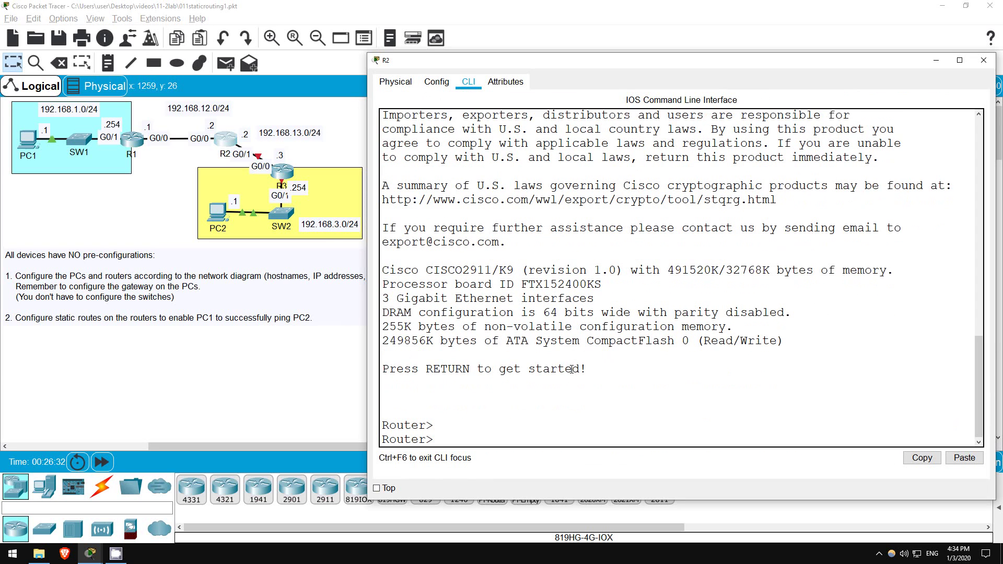
text(en)
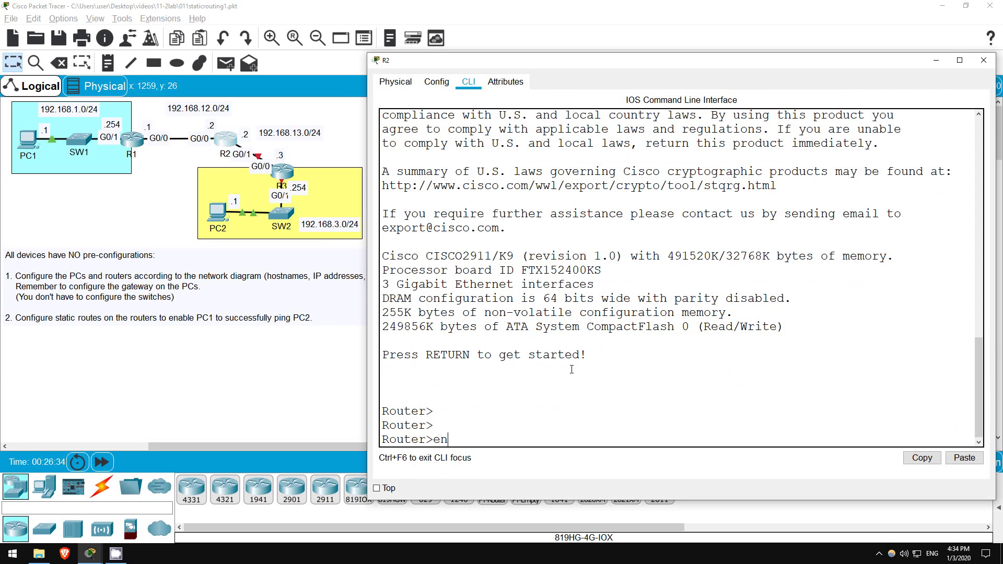
key(Tab)
key(Return)
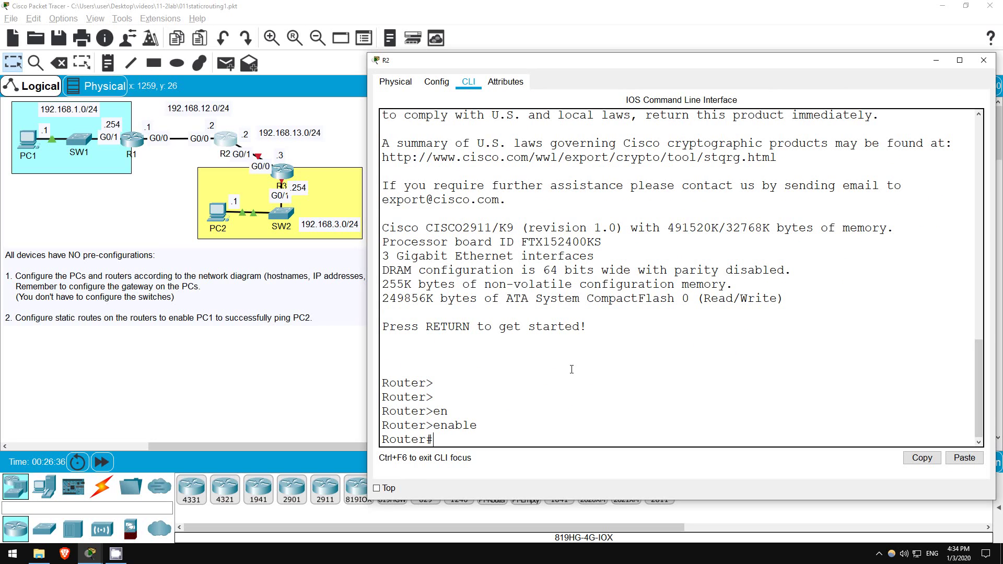
text(conf t)
key(Return)
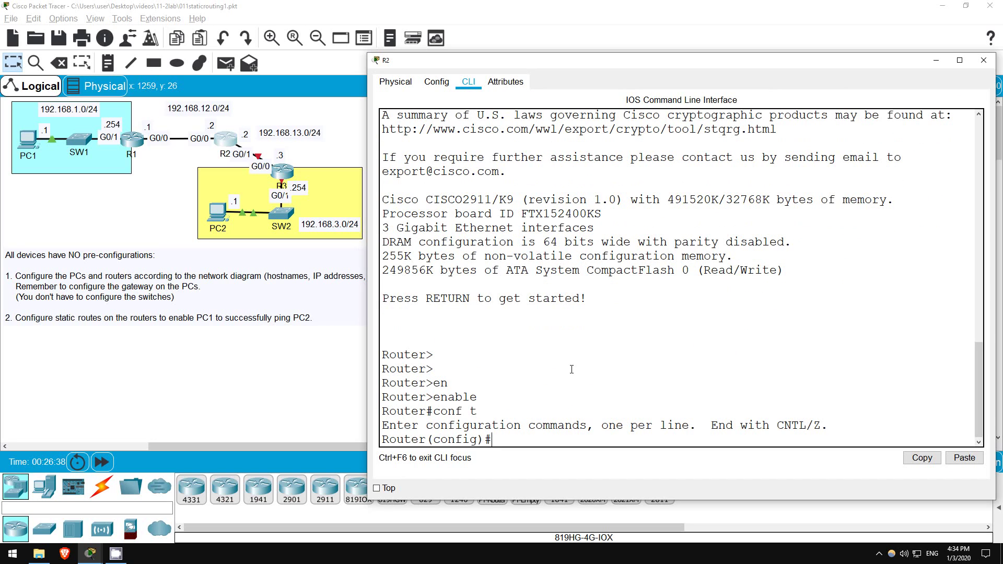
text(host)
key(Tab)
text(R2)
key(Return)
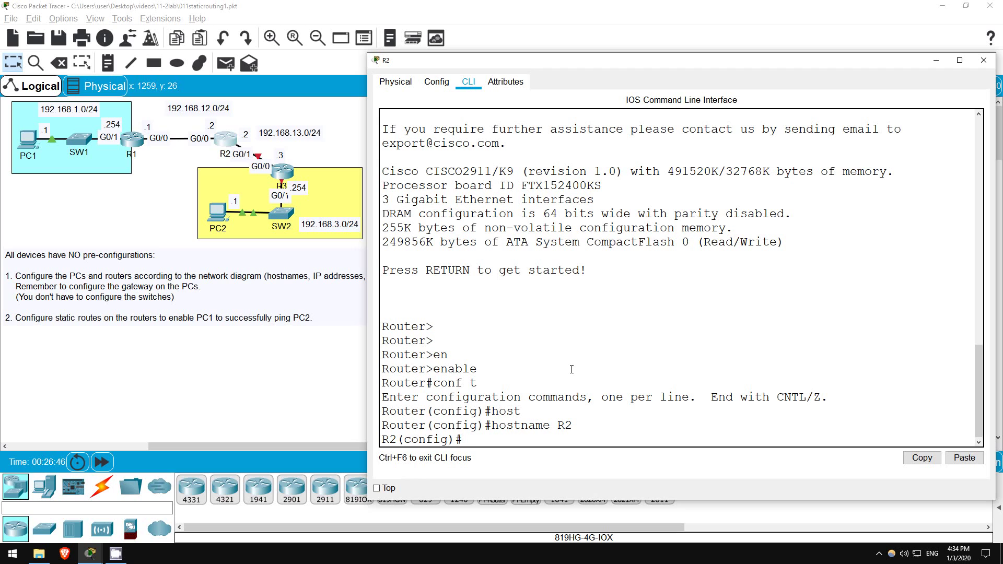
- Give R2's G0/0 address 192.168.12.2 255.255.255.0, description '## to R1 ##', and enable it
text(int g0/0)
key(Return)
key(Return)
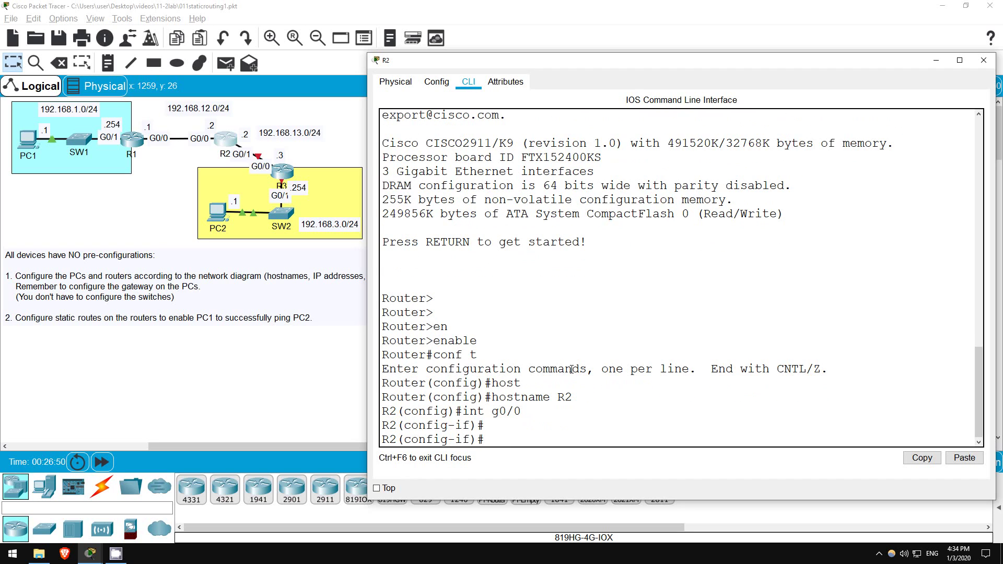
text(ip add)
key(Tab)
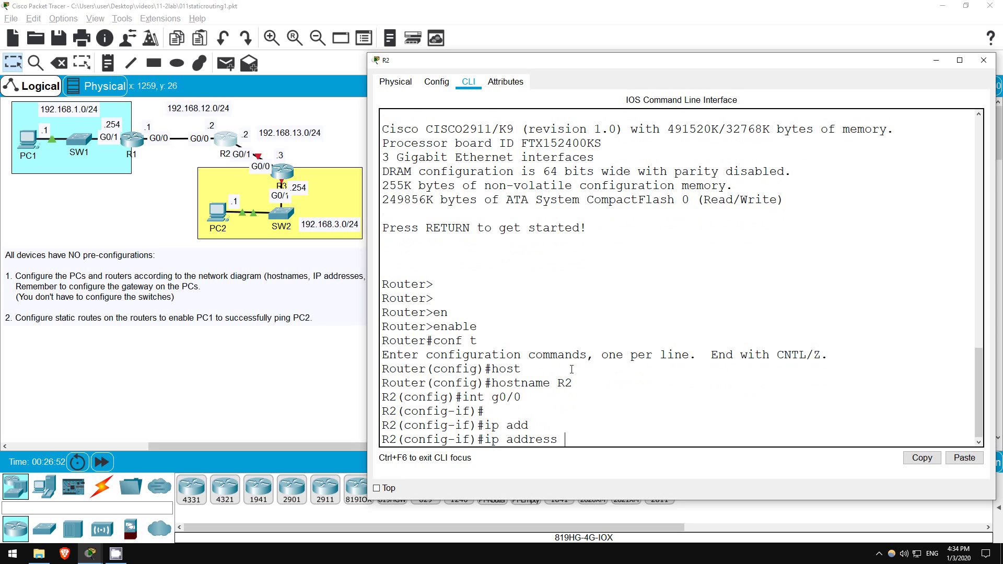
text(192.168.12.2 255.255.255.0)
key(Return)
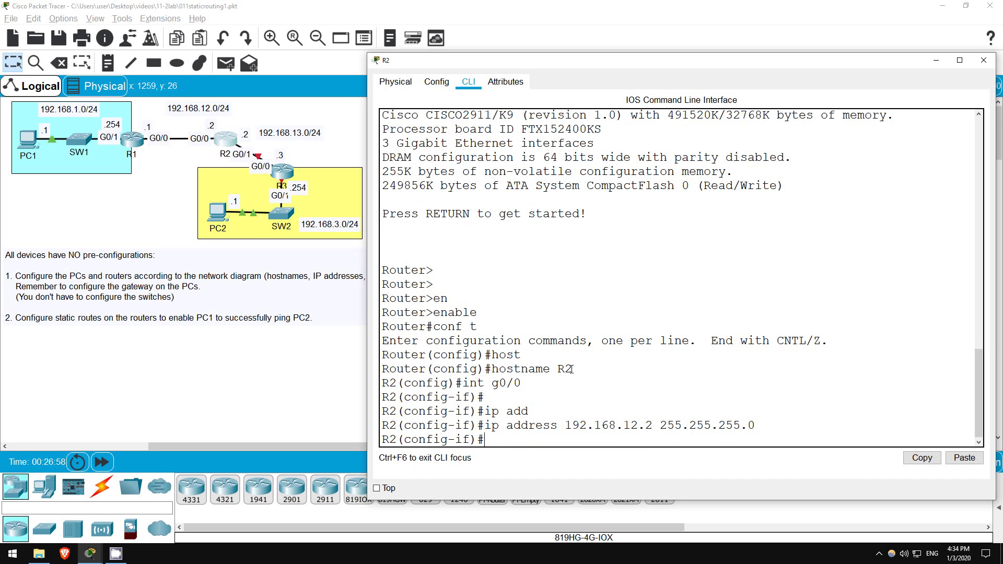
text(desc)
key(Tab)
text(##)
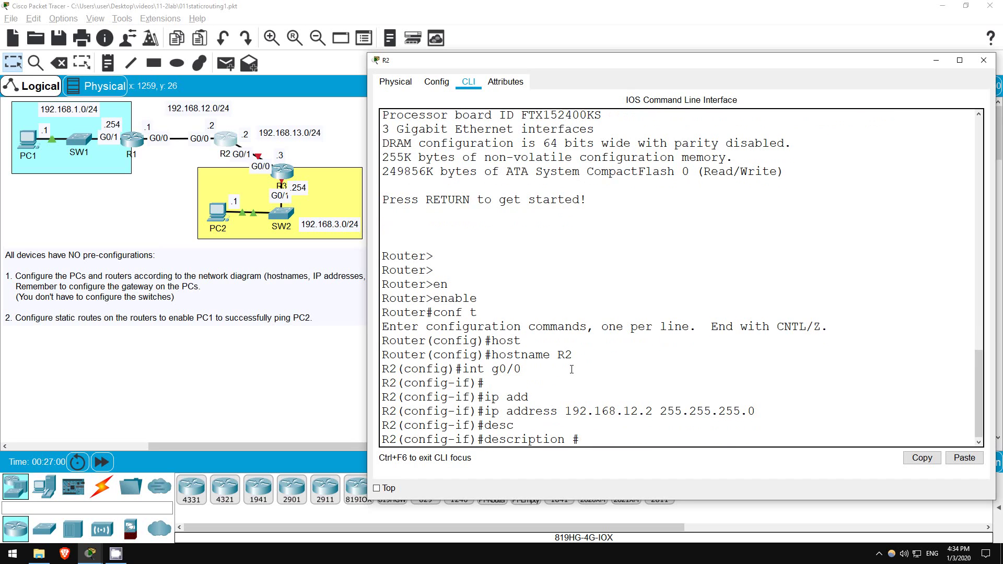
text( to R1 ##)
key(Return)
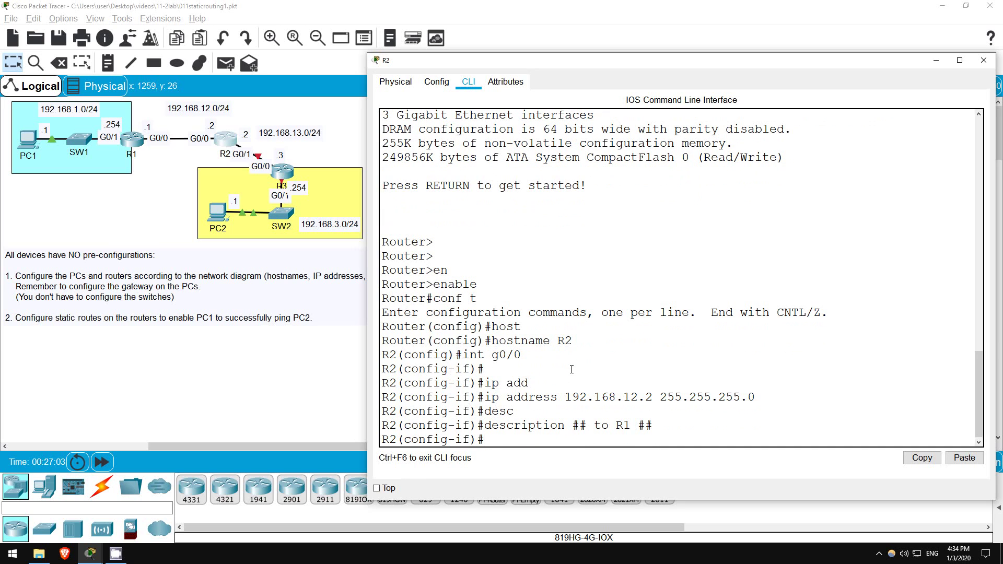
text(no shut)
key(Return)
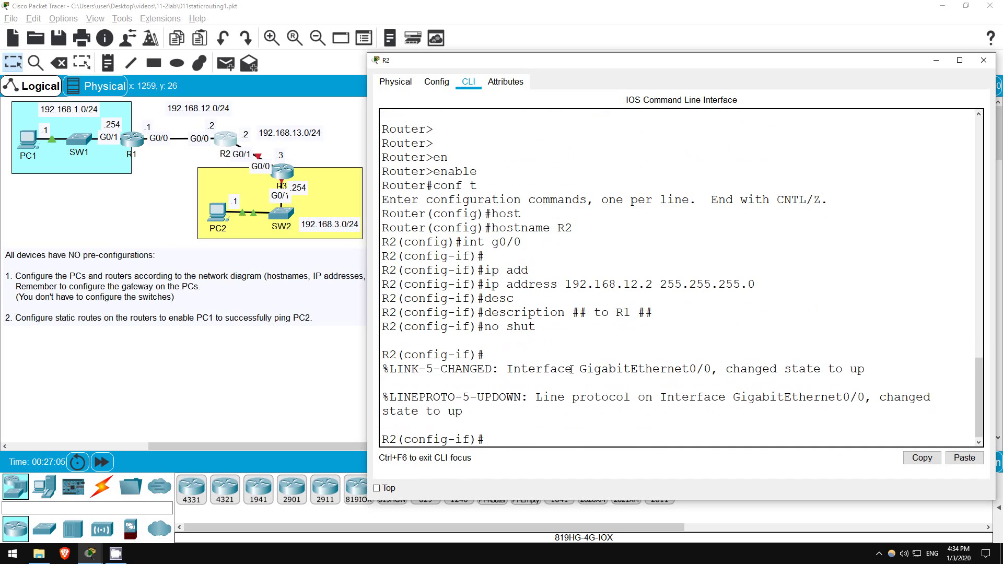
key(Return)
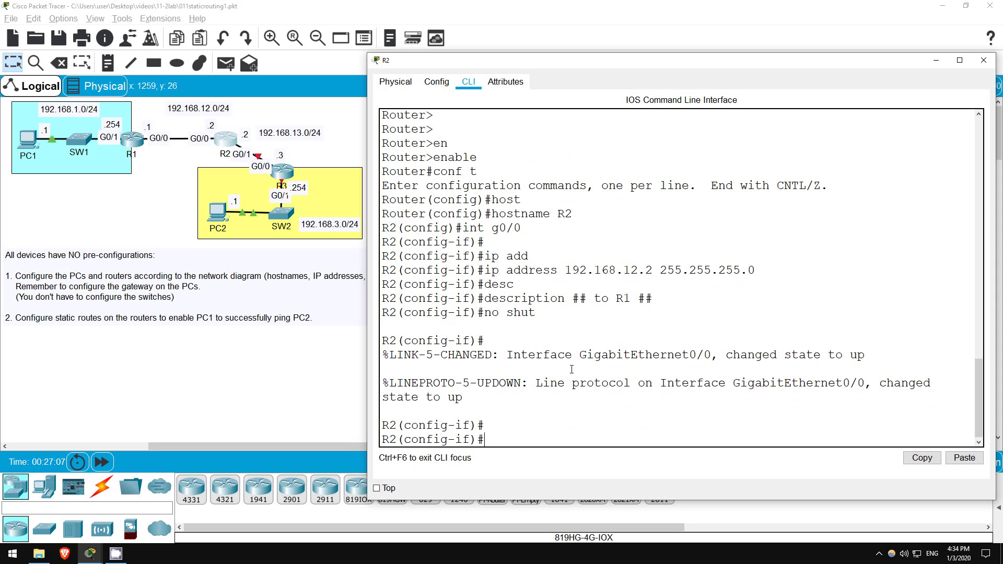
- Give R2's G0/1 address 192.168.13.2 255.255.255.0, an R3 description, and enable it
text(int g0/1)
key(Return)
text(ip add)
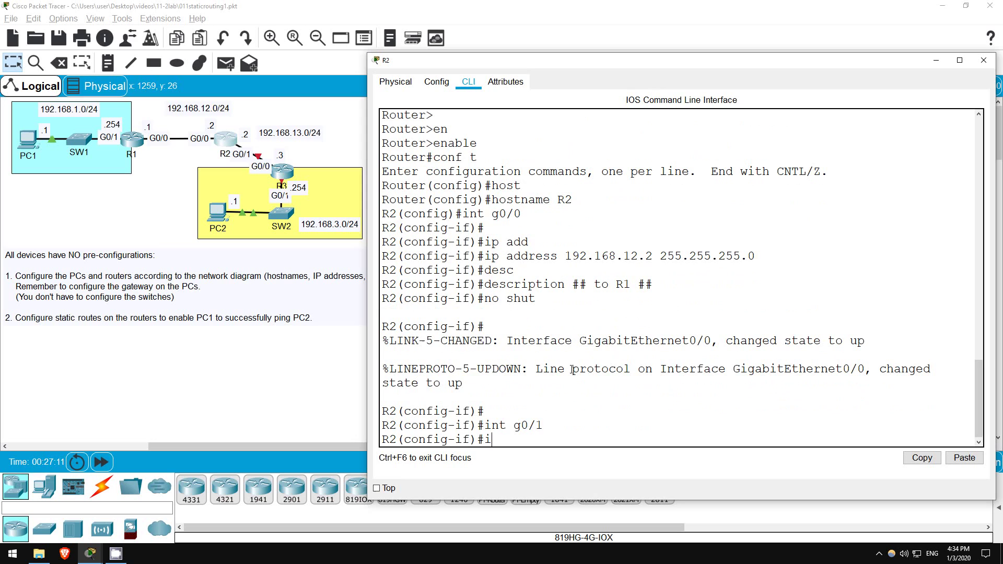
key(Tab)
text(192)
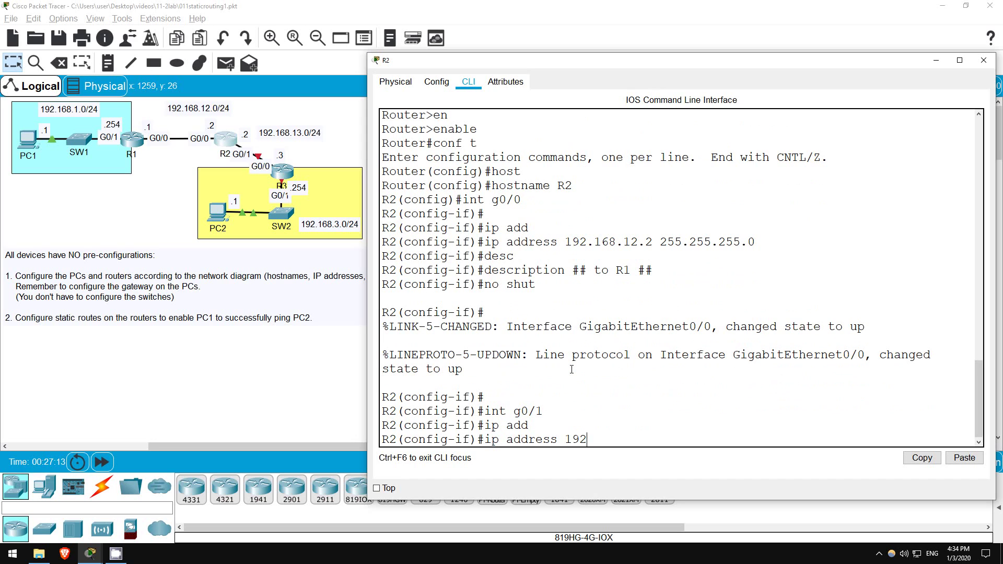
text(.168.13.2 255.255.255.0)
key(Return)
key(Return)
text(desc)
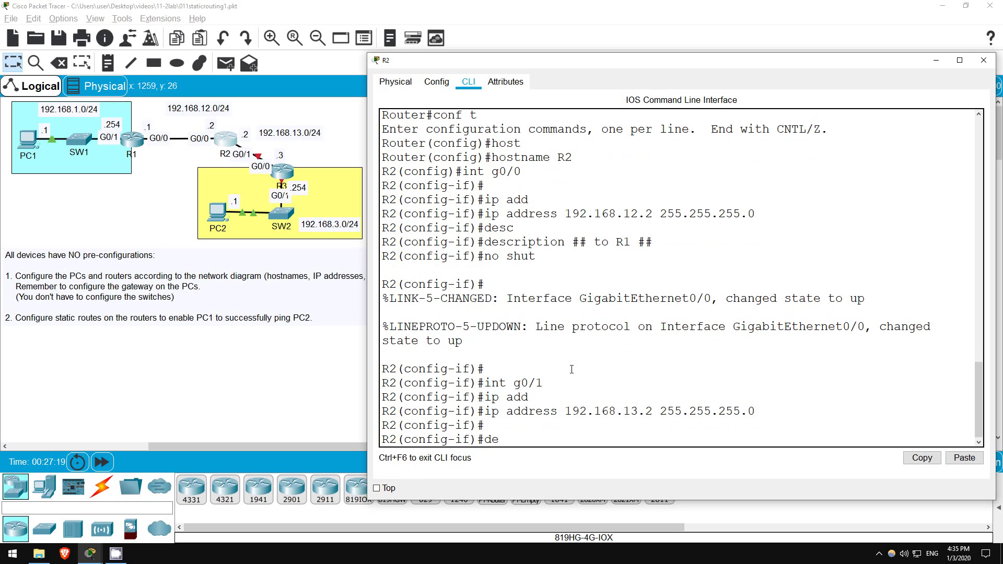
key(Tab)
text(## tg)
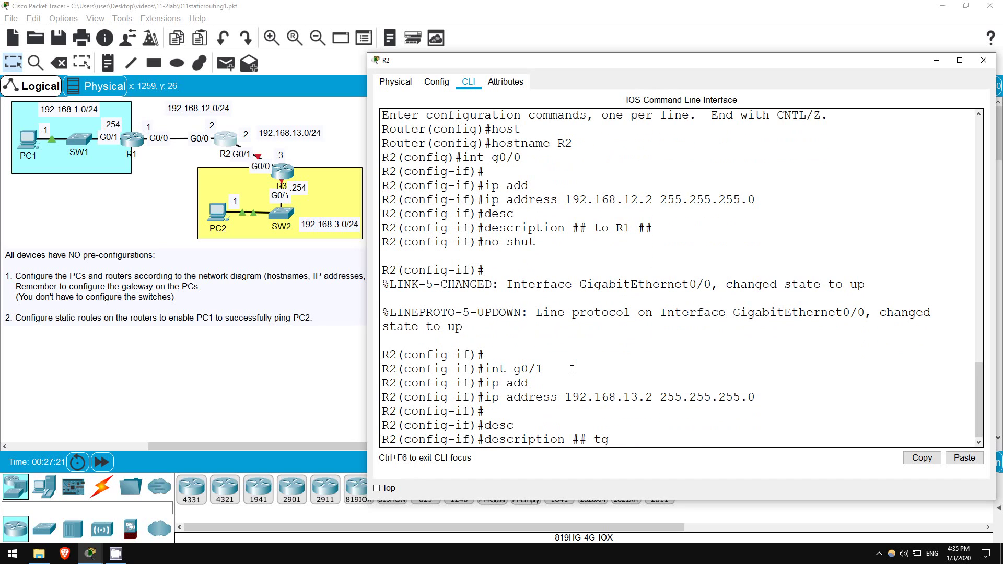
text( R3 ##)
key(Return)
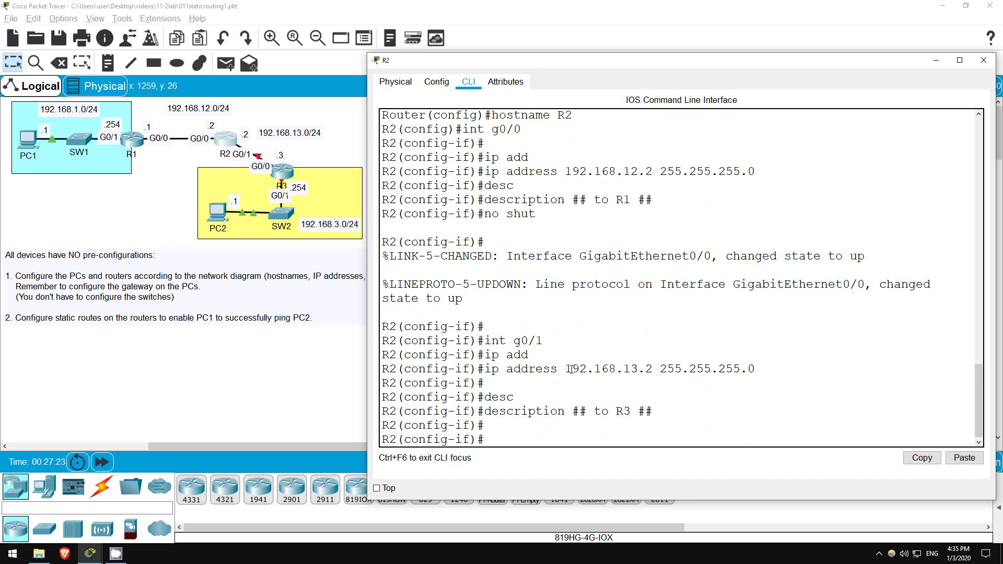
text(no shut)
key(Return)
- Run 'do sh ip int br' and highlight G0/1's up/down status
key(Return)
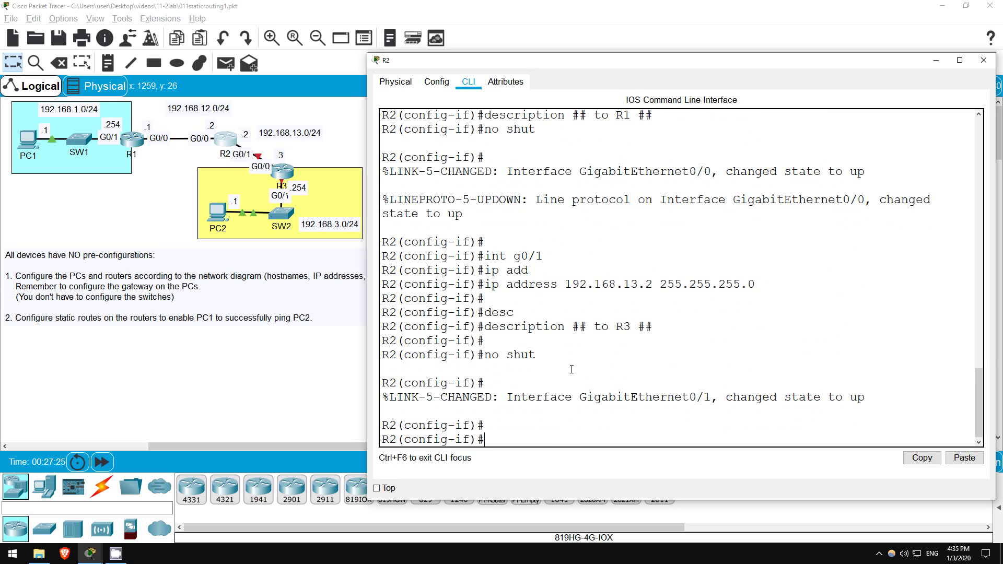
text(do sh ip int br)
key(Return)
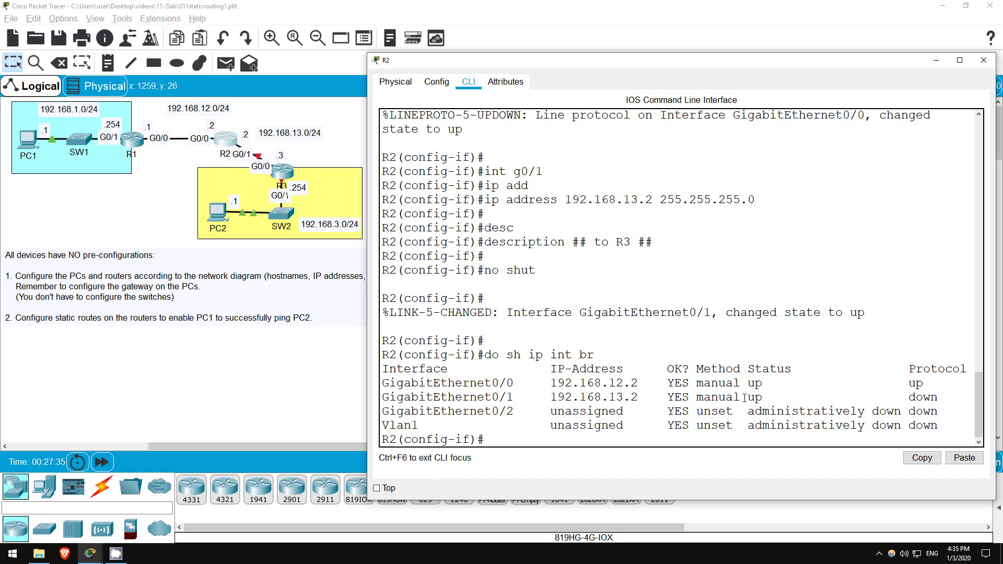
drag(744, 397, 945, 396)
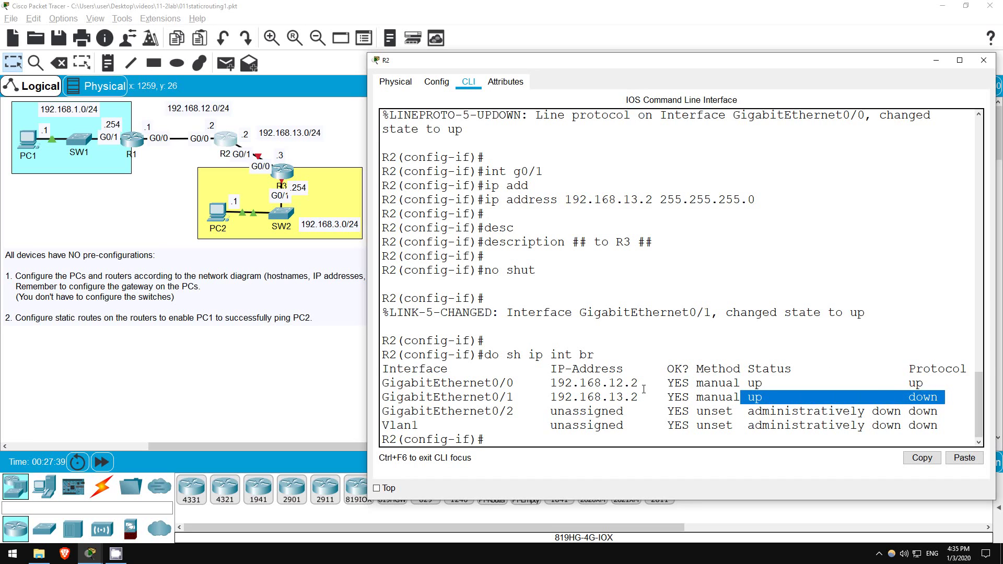
click(522, 429)
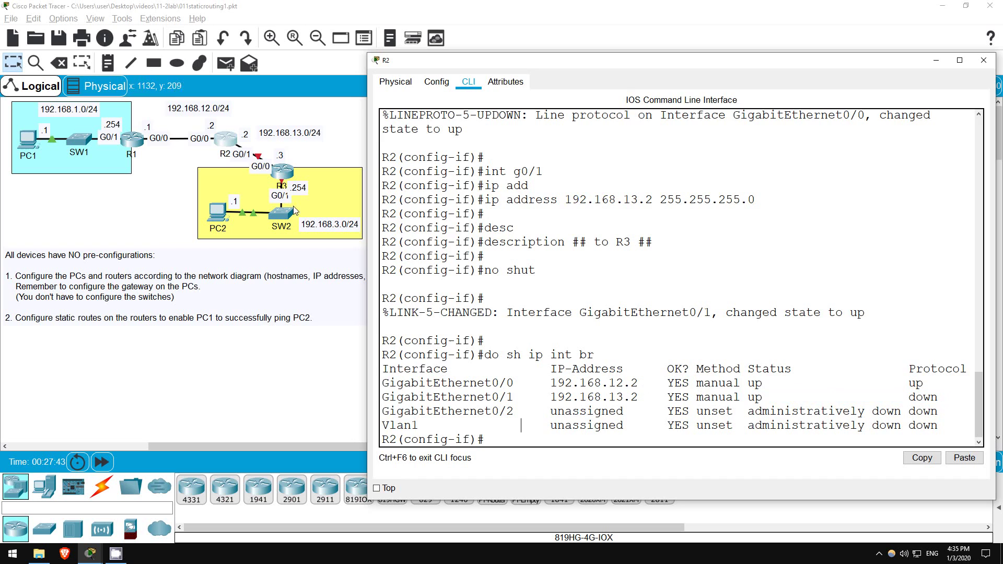
- In the third router's CLI, enter global configuration mode and set hostname R3
click(281, 174)
click(466, 81)
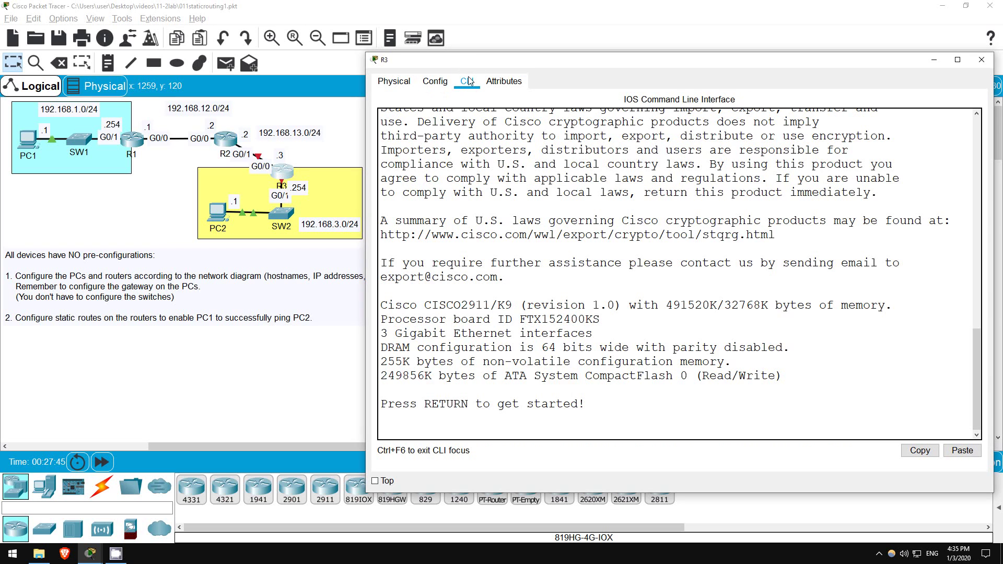
key(Return)
key(Return)
text(er>e)
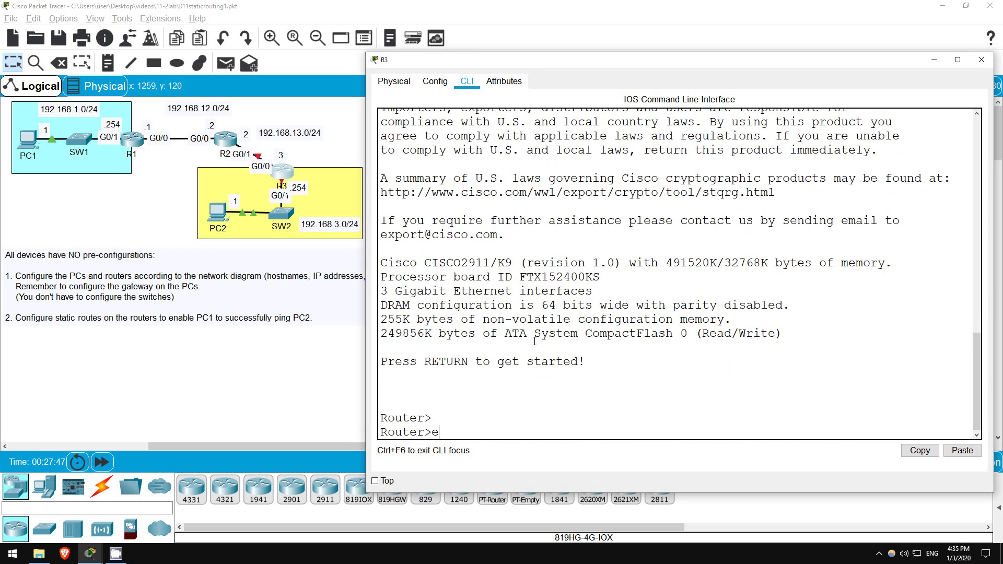
text(n)
key(Return)
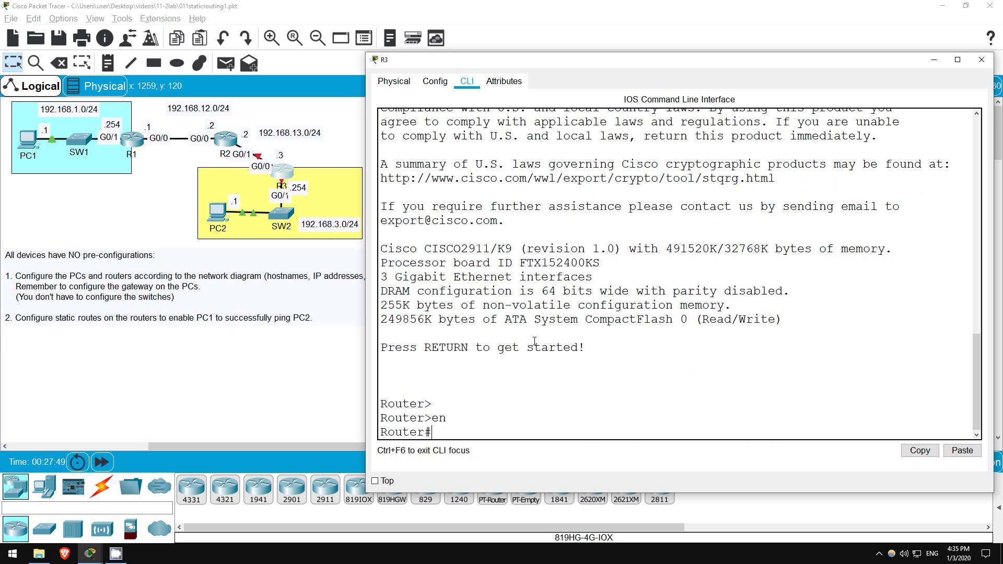
text(conf t)
key(Return)
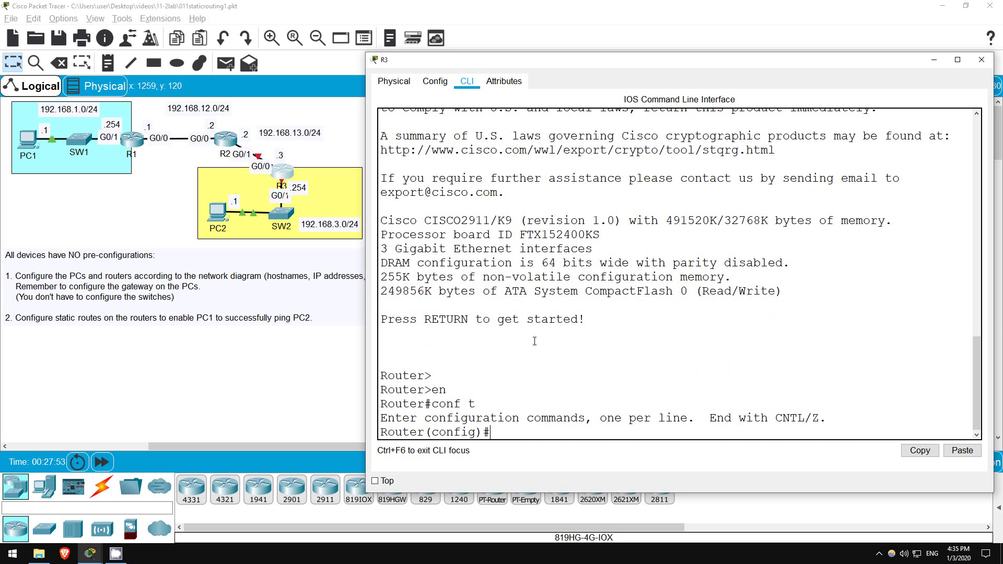
text(host)
key(Tab)
text(R3)
key(Return)
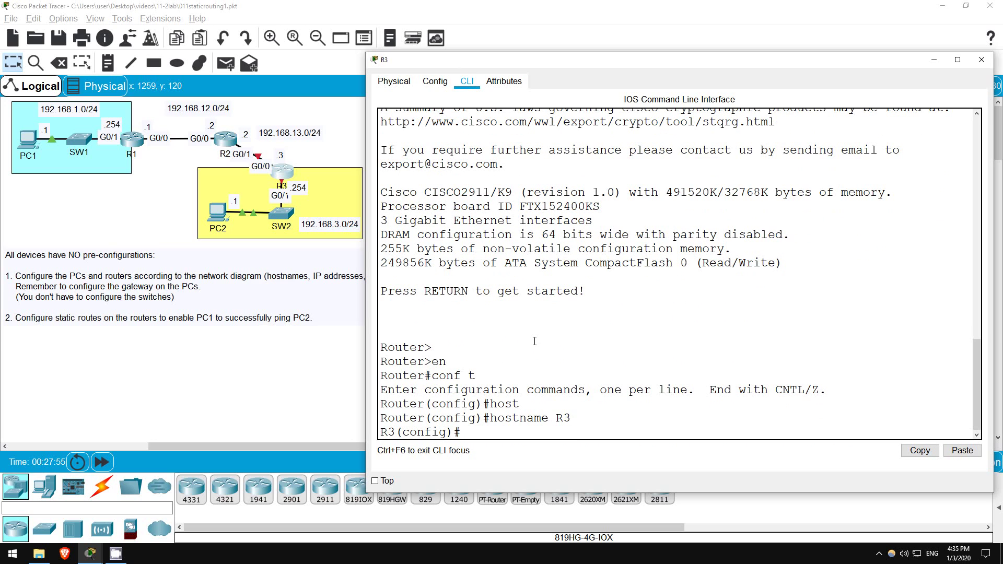
key(Return)
key(Return)
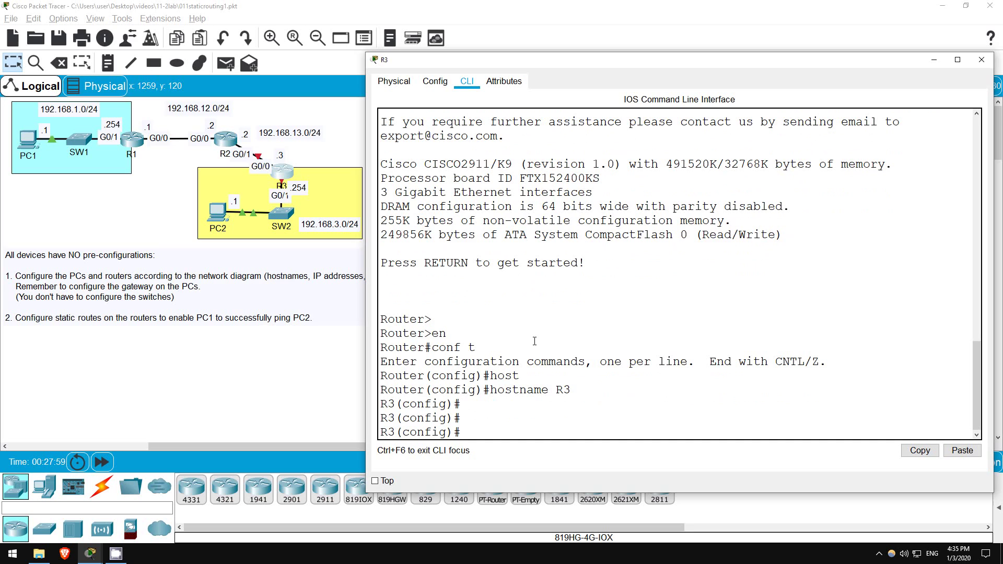
- Give R3's g0/0 address 192.168.13.3 255.255.255.0 and description '## to R2 ##'
text(int g0/0)
key(Return)
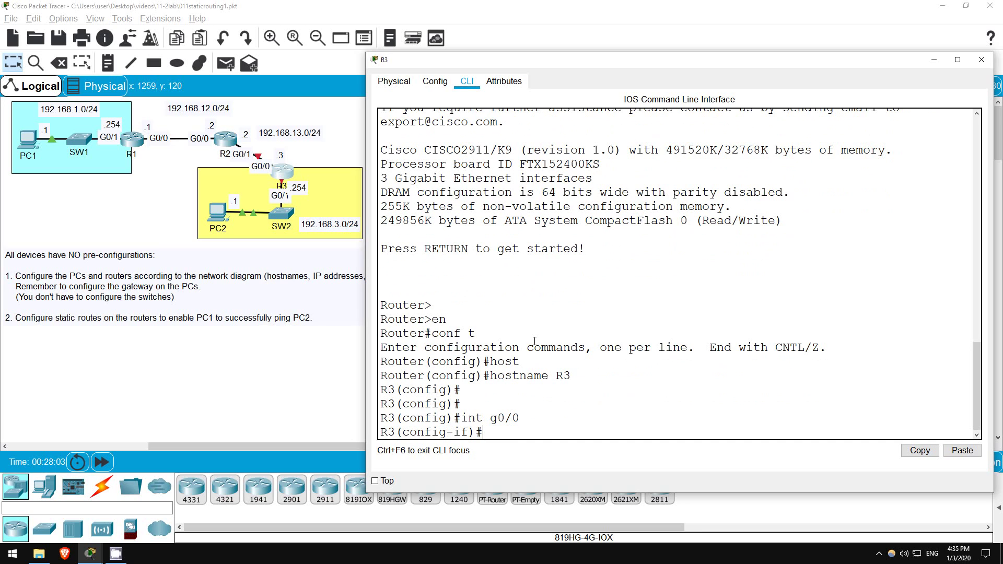
text(ip add)
key(Tab)
text(192.)
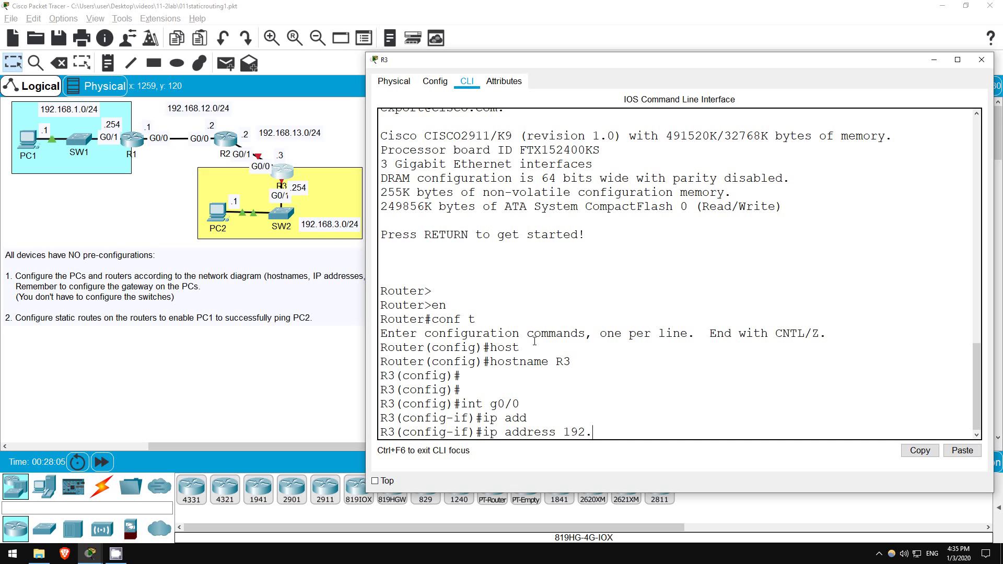
text(168.13.3 255.255.255.0)
key(Return)
key(Return)
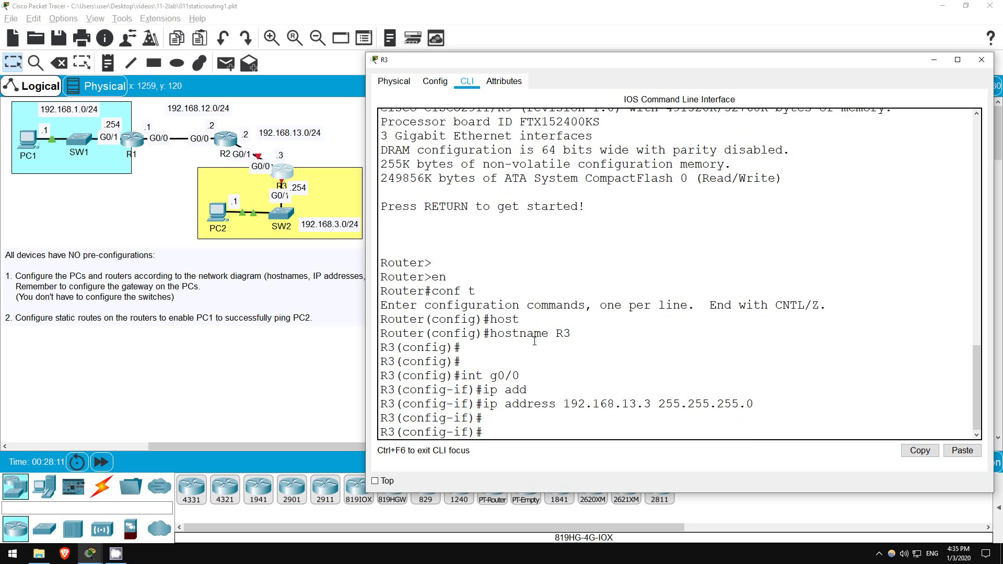
text(desc)
key(Tab)
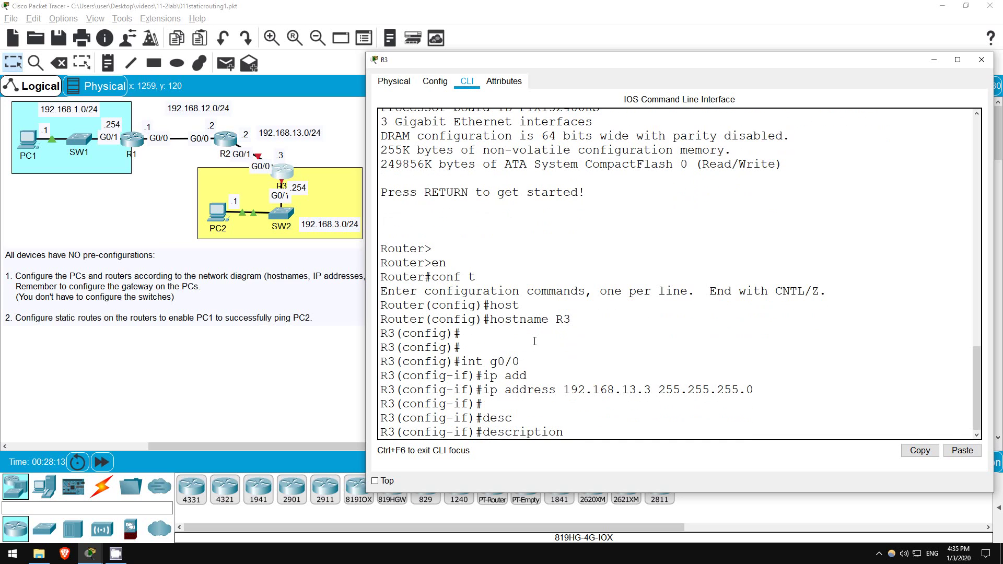
text(## to R2 ##)
key(Return)
key(Return)
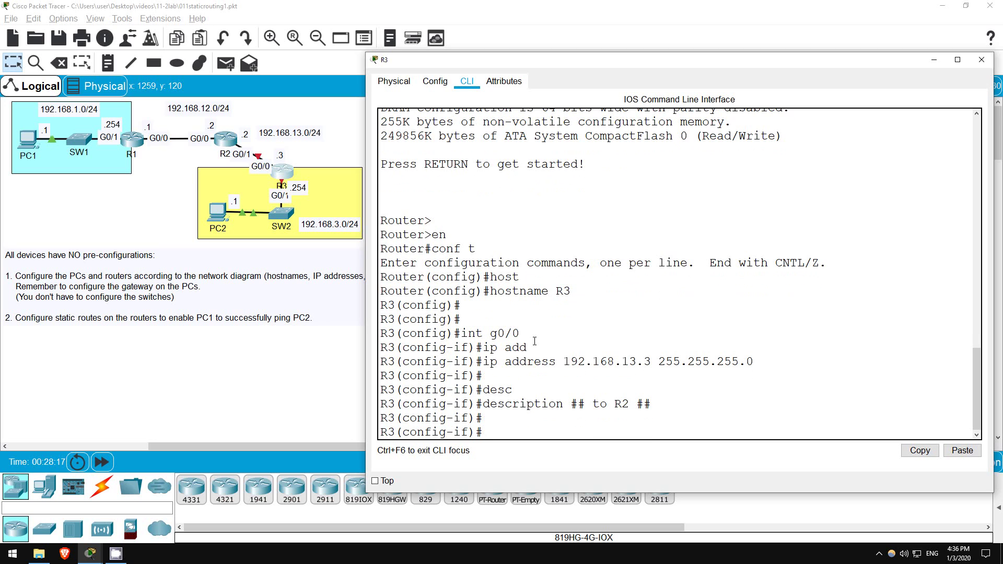
- Enable R3's G0/0 and give G0/1 address 192.168.3.254 255.255.255.0
text(no shut)
key(Return)
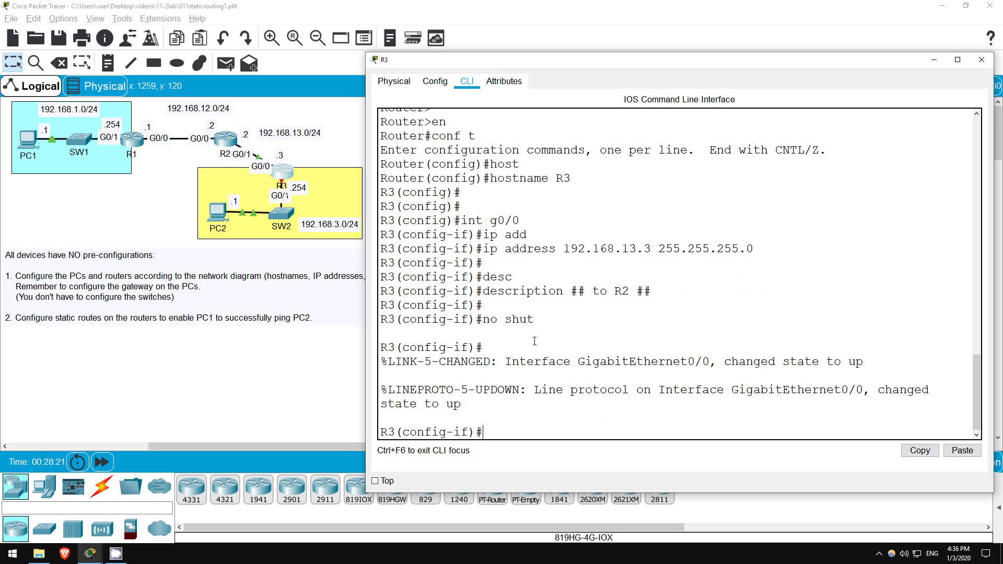
text(int g0/1)
key(Return)
key(Return)
text(ip)
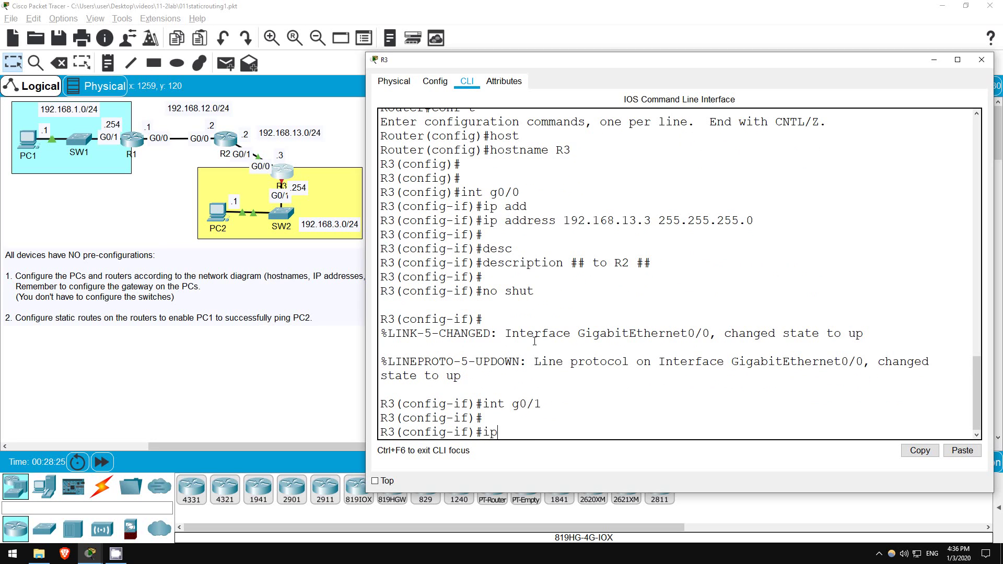
text( add)
key(Tab)
text(192.1)
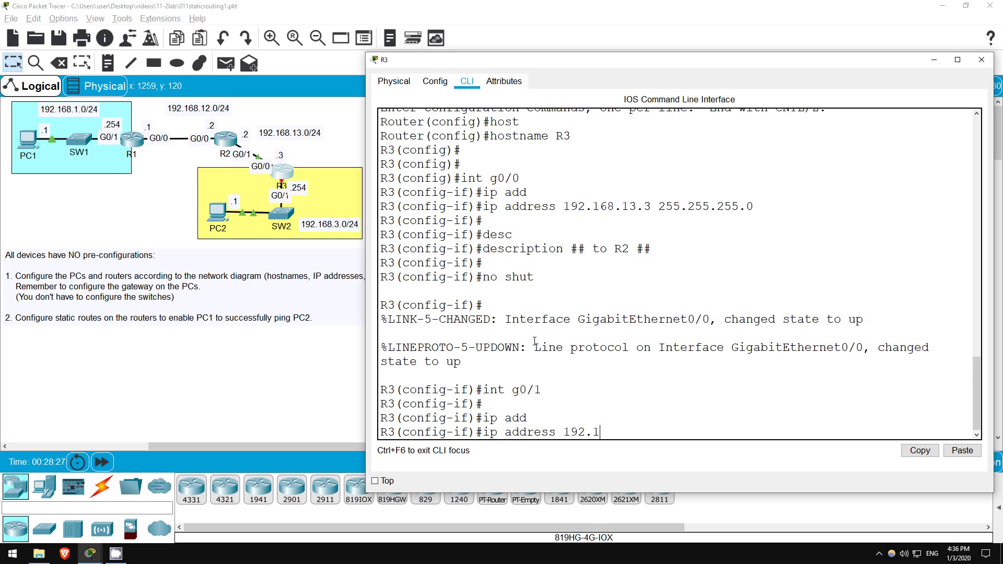
text(68.3.254)
text( 255.255.2)
text(55.255.0)
key(Return)
key(Return)
- Describe G0/1 as '## to SW2 ##', enable it, and confirm both interfaces are up/up
text(d)
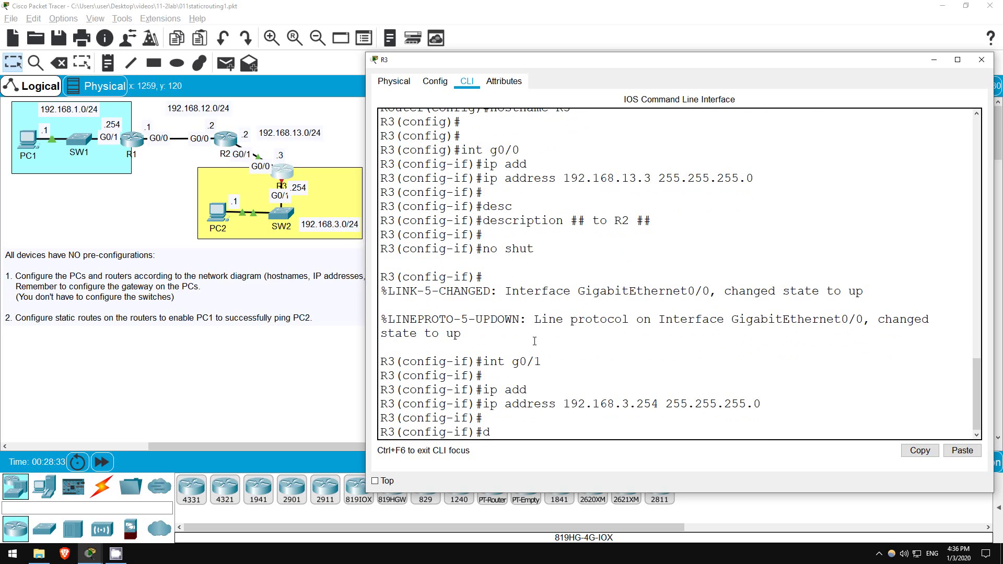
text(esc)
key(Tab)
text(## to SW2)
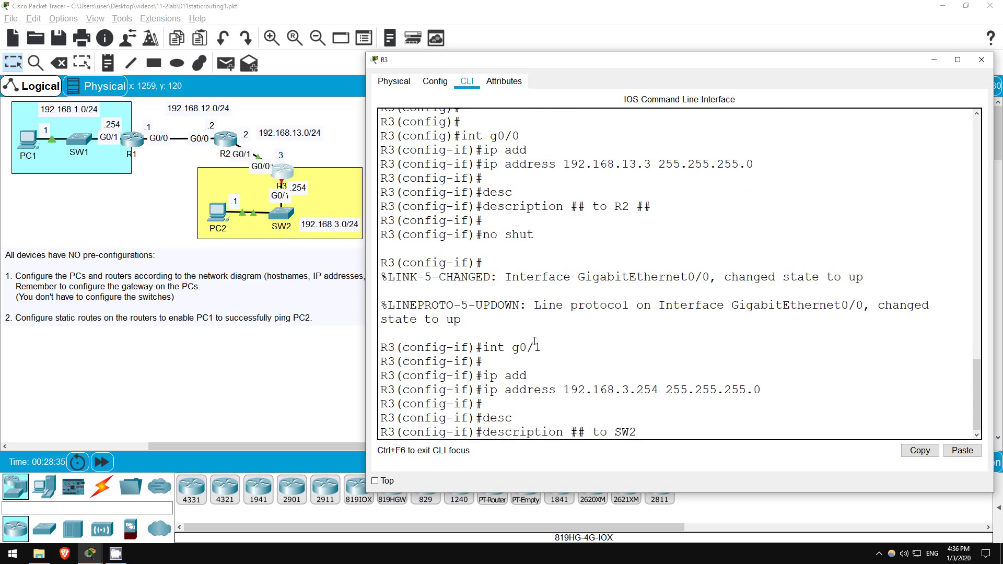
text( ##)
key(Return)
text(no shut)
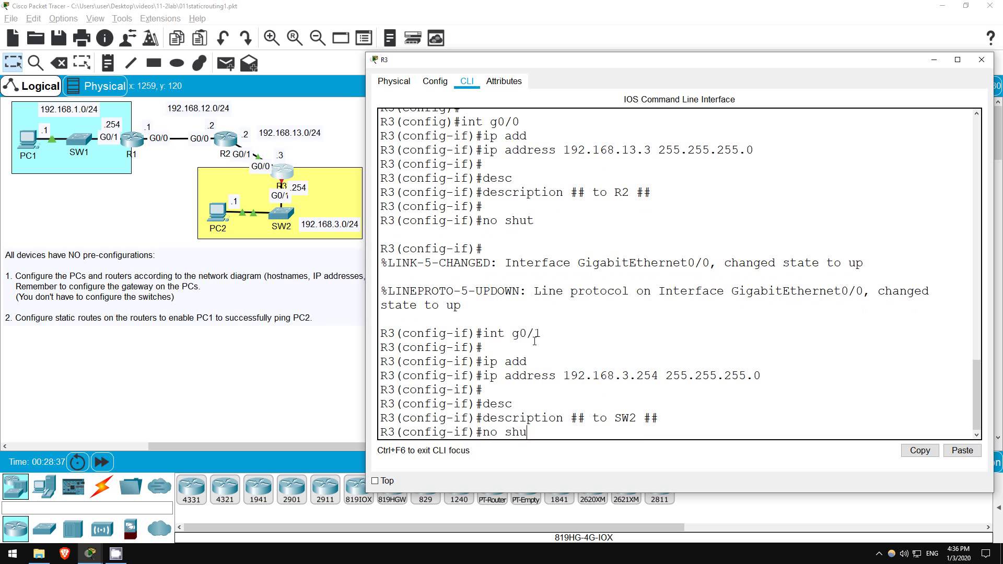
key(Return)
key(Return)
key(Return)
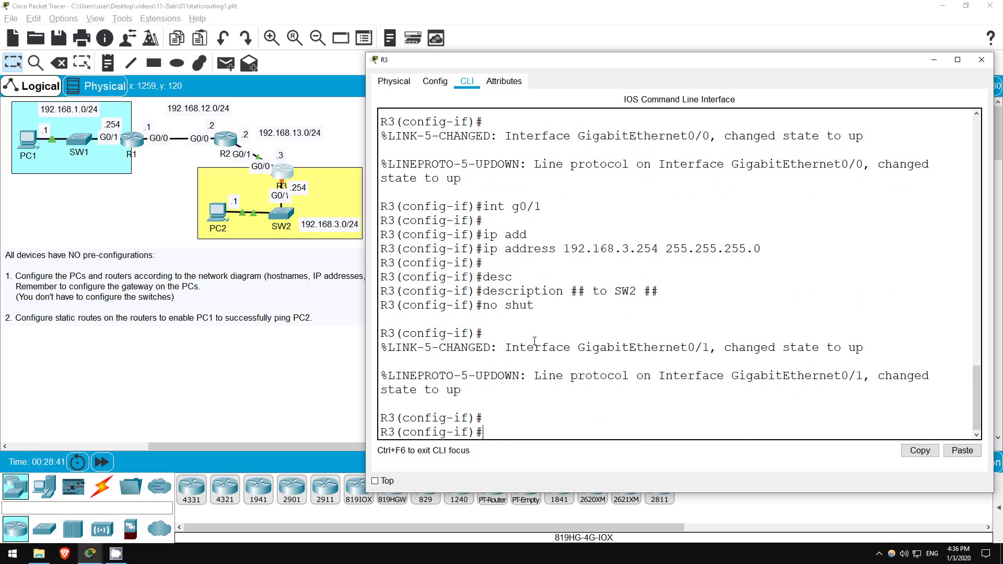
text(do sh ip int br)
key(Return)
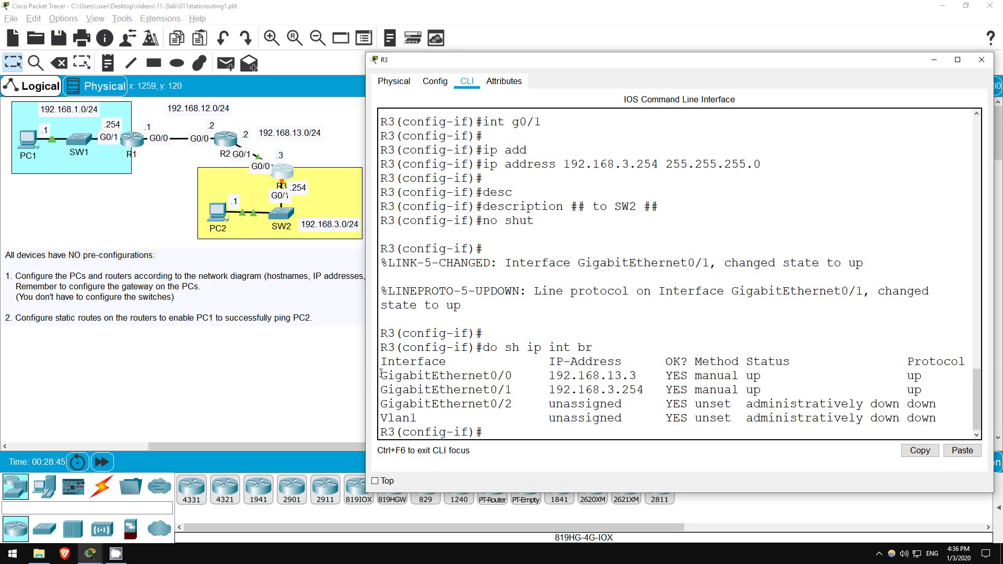
drag(374, 376, 895, 392)
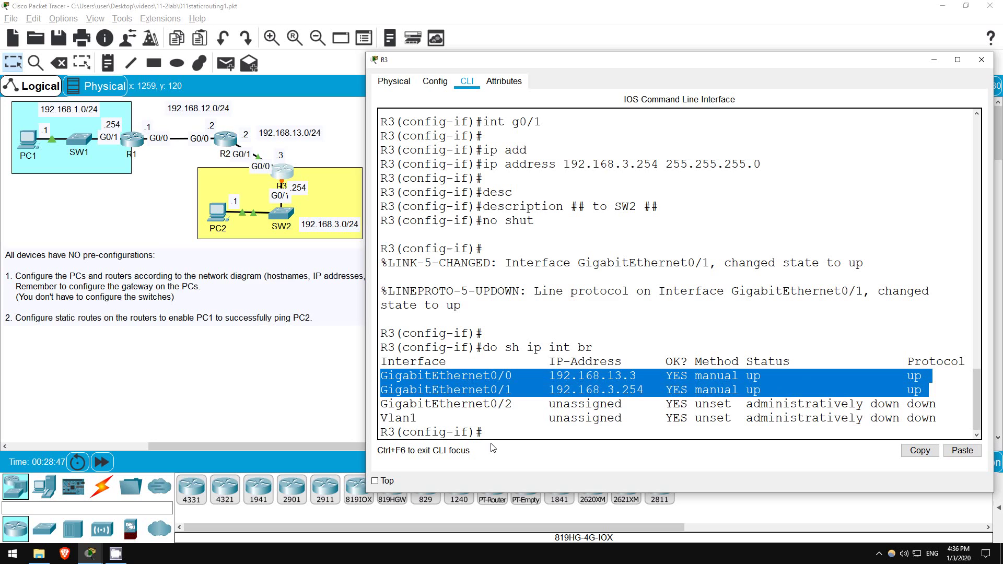
click(494, 436)
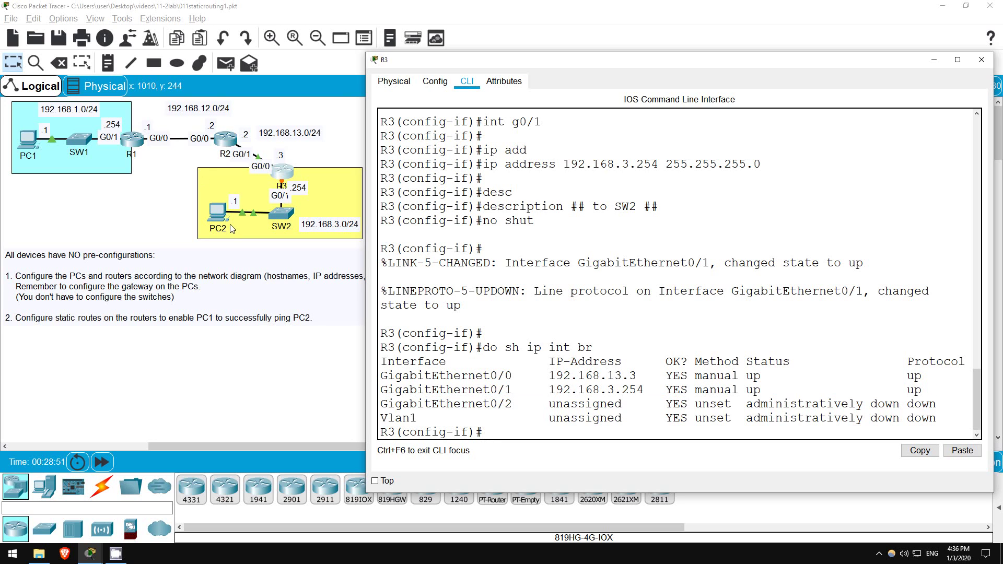
- Set PC2's default gateway to 192.168.3.254
click(218, 217)
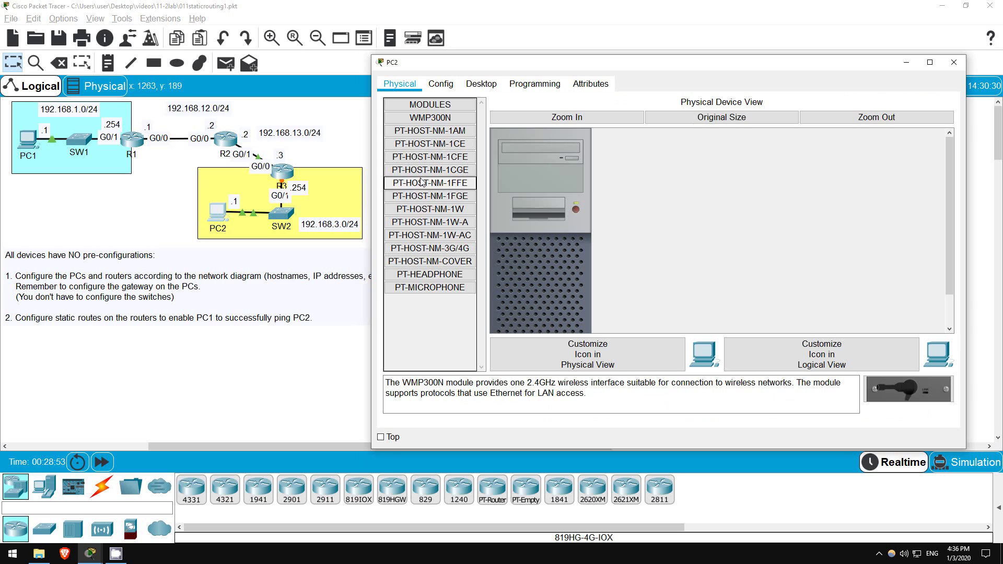
click(439, 88)
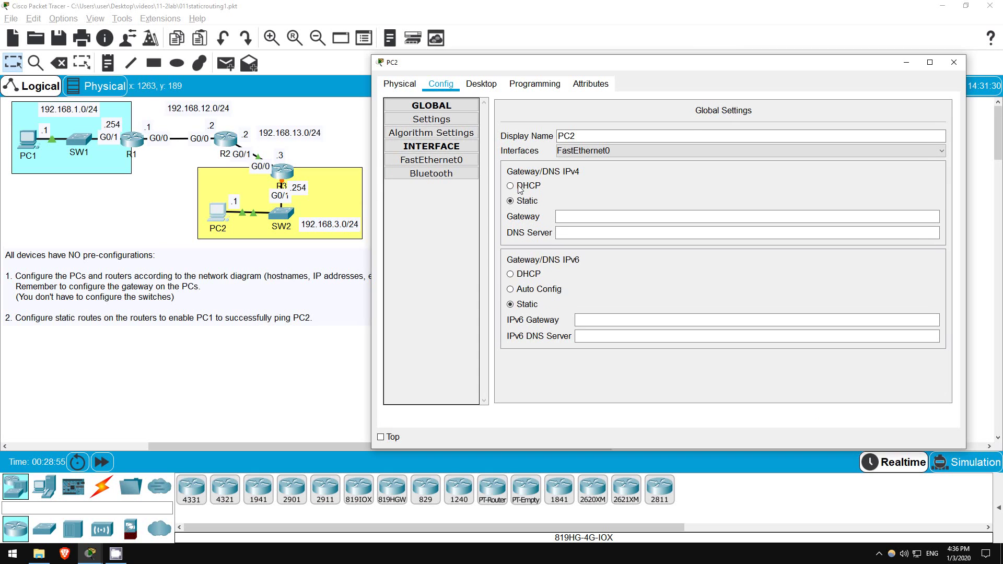
click(570, 200)
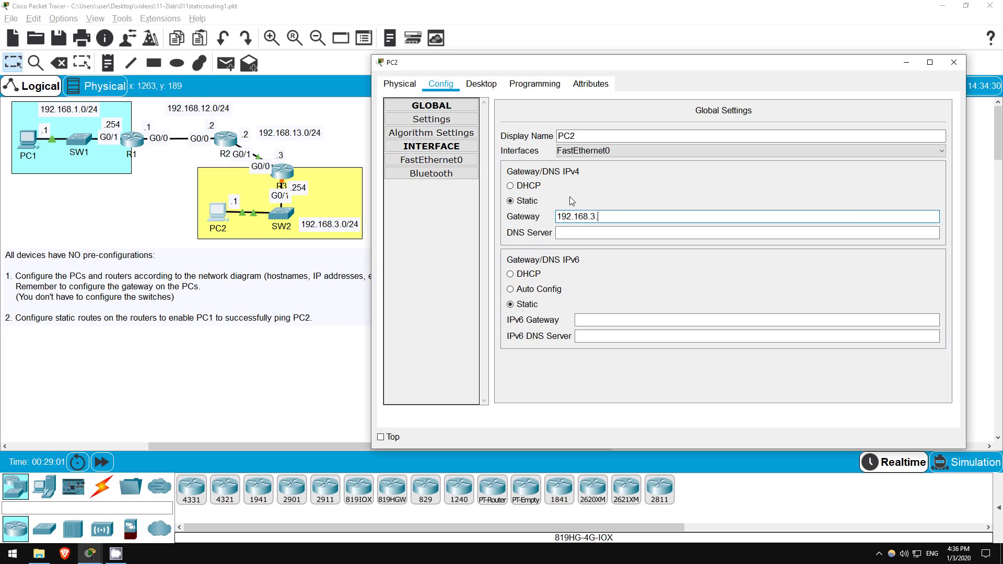
text(192.168.3.254)
- Give PC2's FastEthernet0 IP 192.168.3.1 with subnet mask 255.255.255.0
click(448, 166)
click(799, 203)
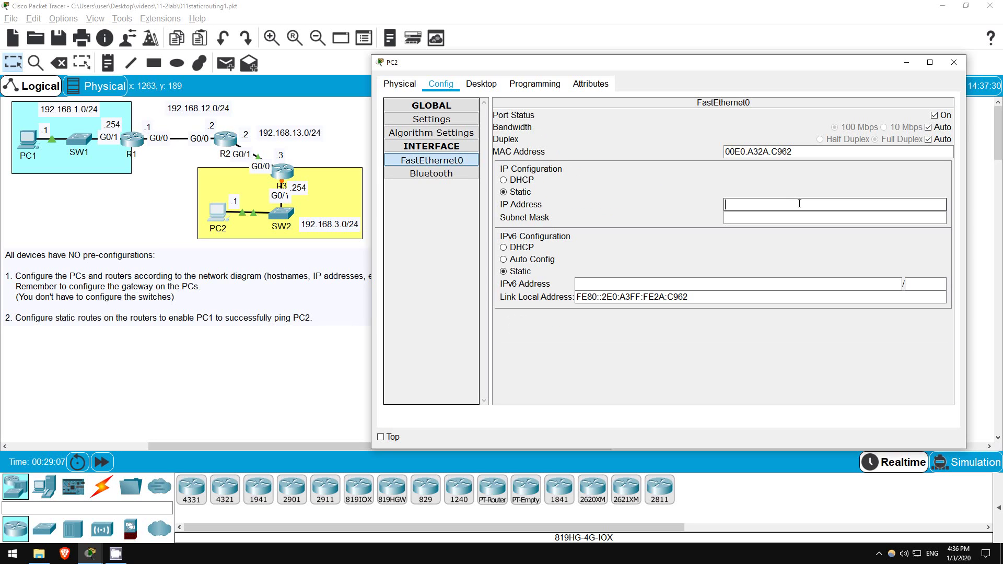
text(192)
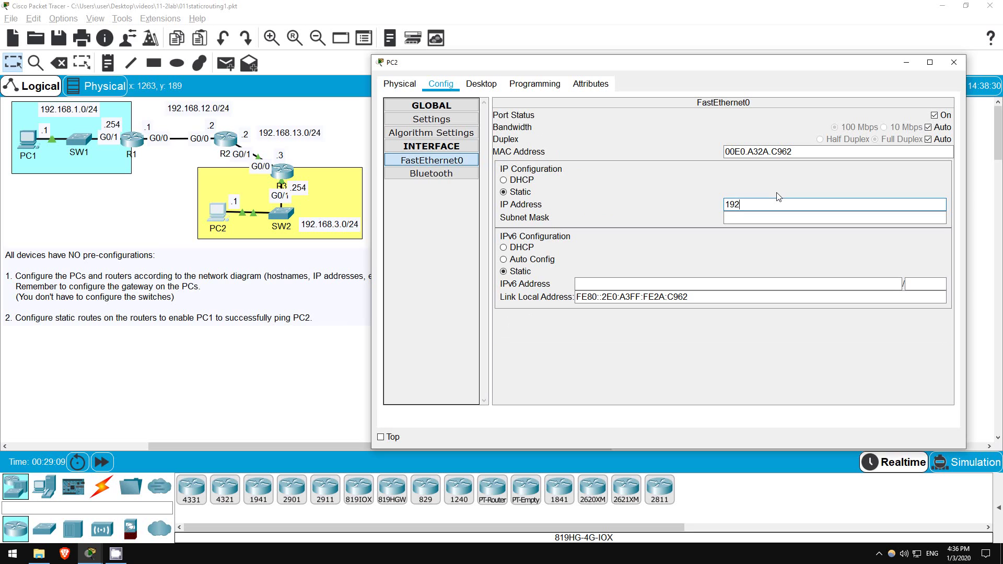
text(.168.3.1)
key(Tab)
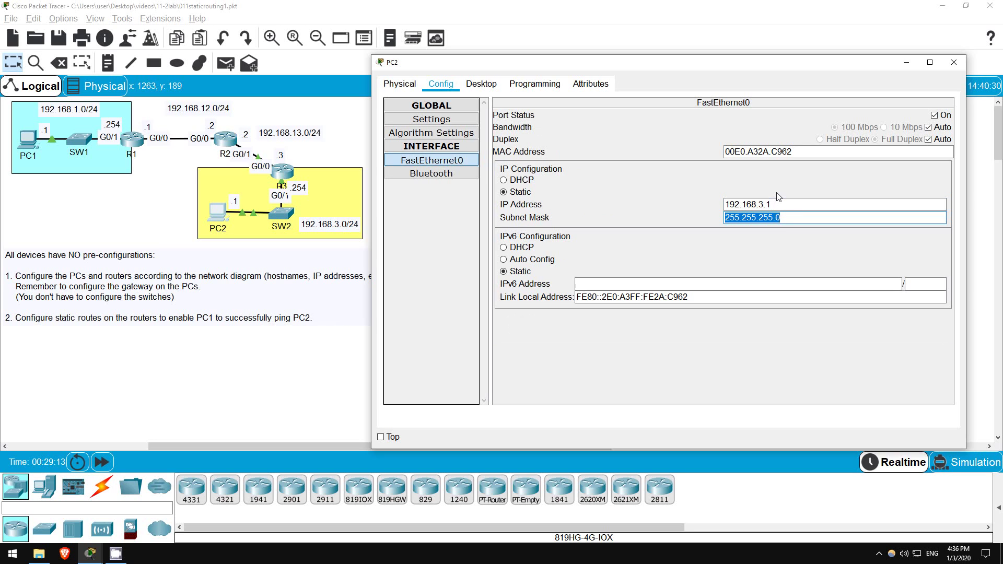
click(794, 204)
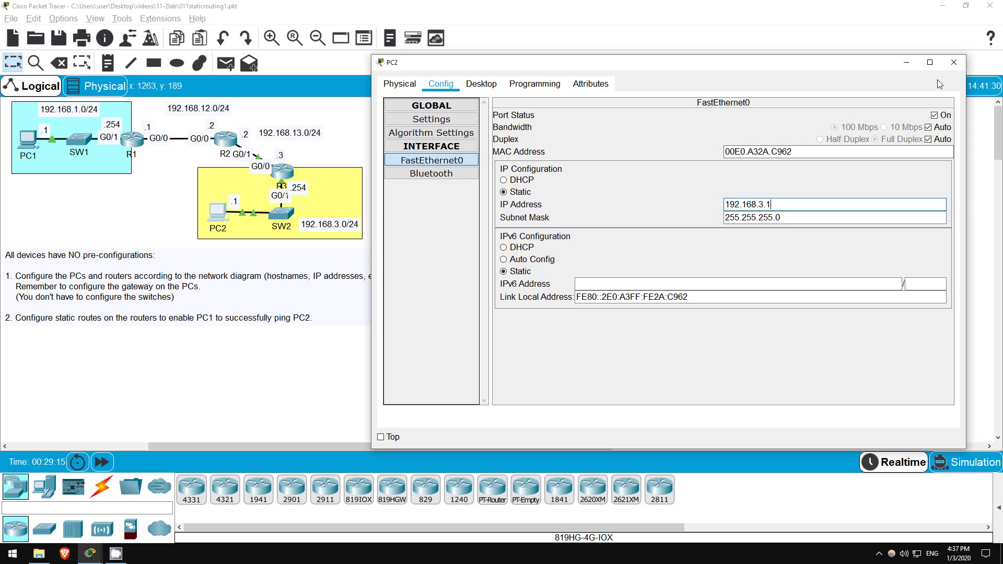
- Close PC2's configuration window
click(953, 62)
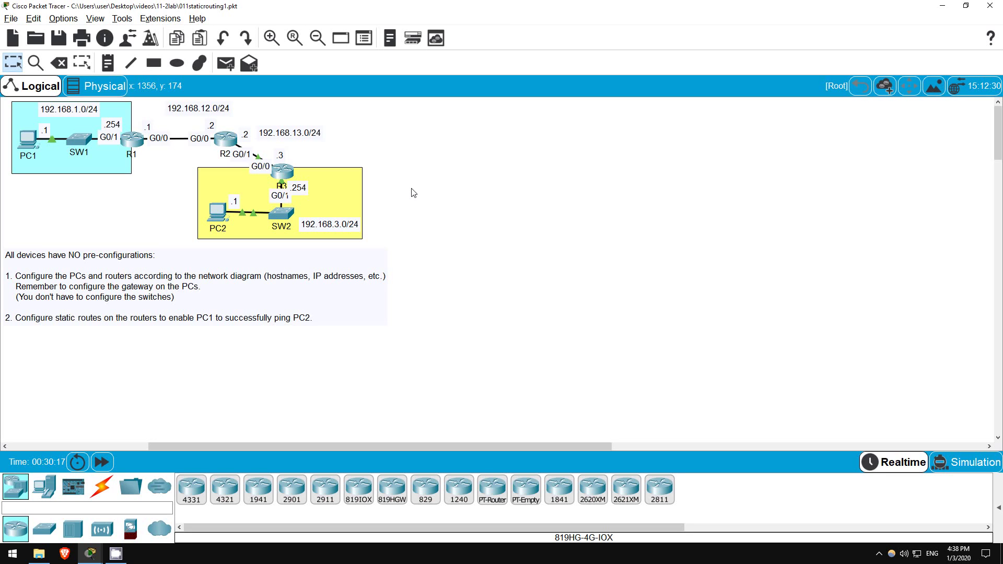
- Return R1's console from interface to global configuration mode
click(129, 142)
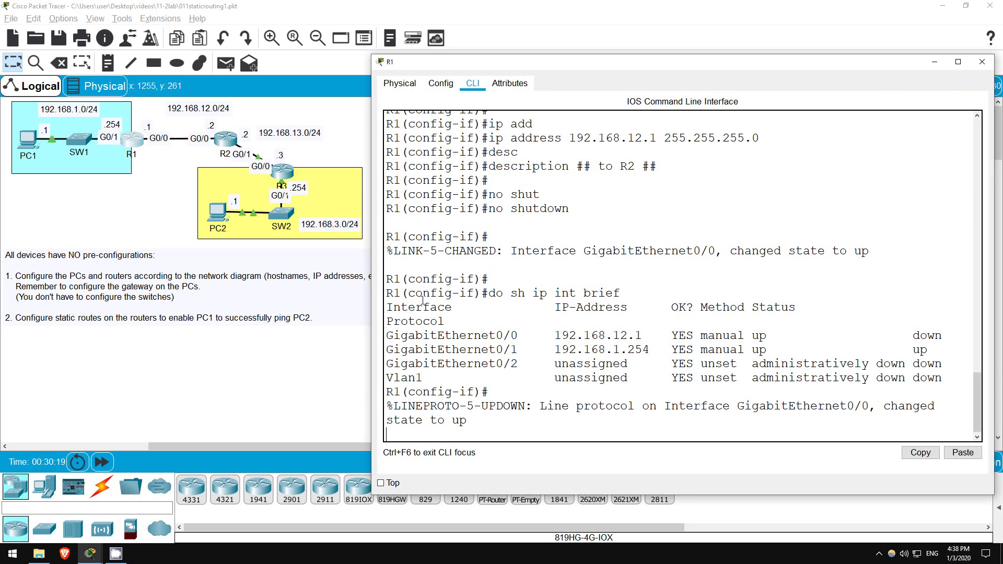
key(Return)
key(Return)
key(Return)
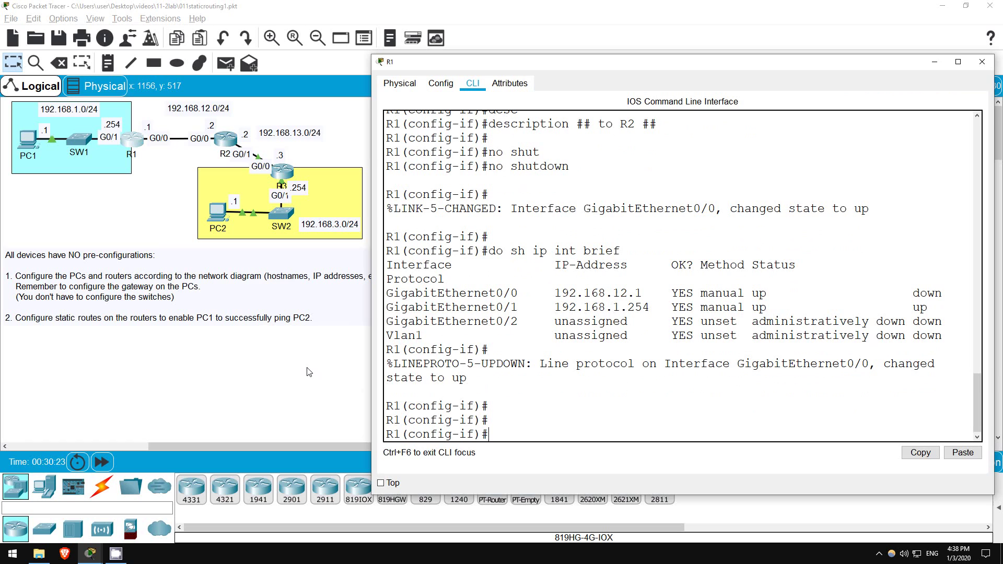
text(exit)
key(Return)
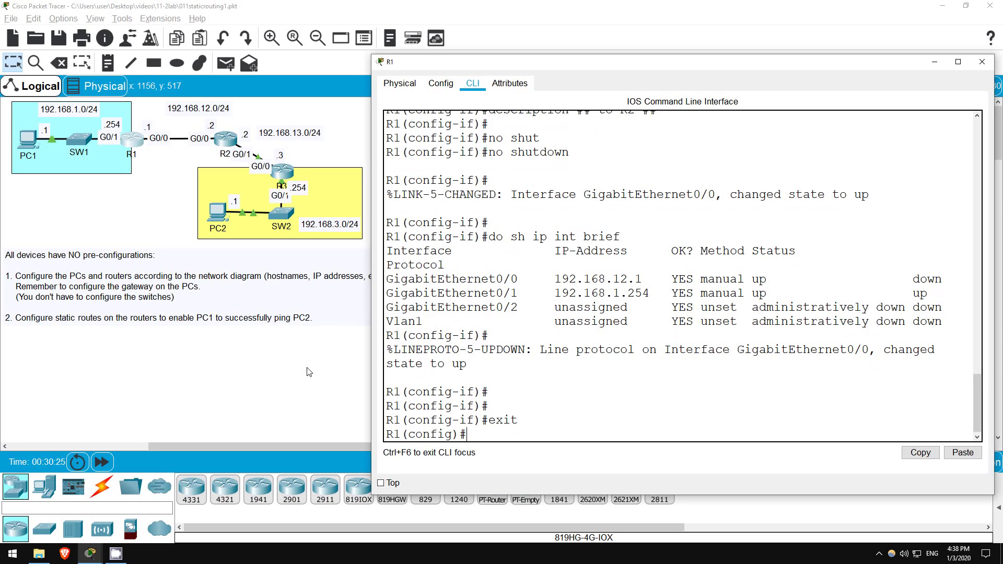
key(Return)
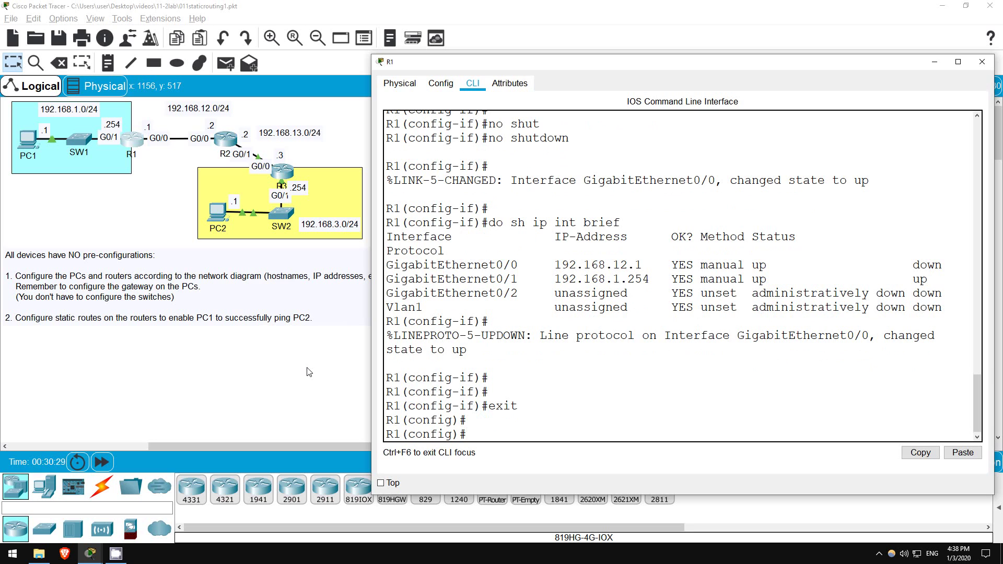
- Add route 192.168.3.0 255.255.255.0 via 192.168.12.2, checking each argument with ? help
text(ip route ?)
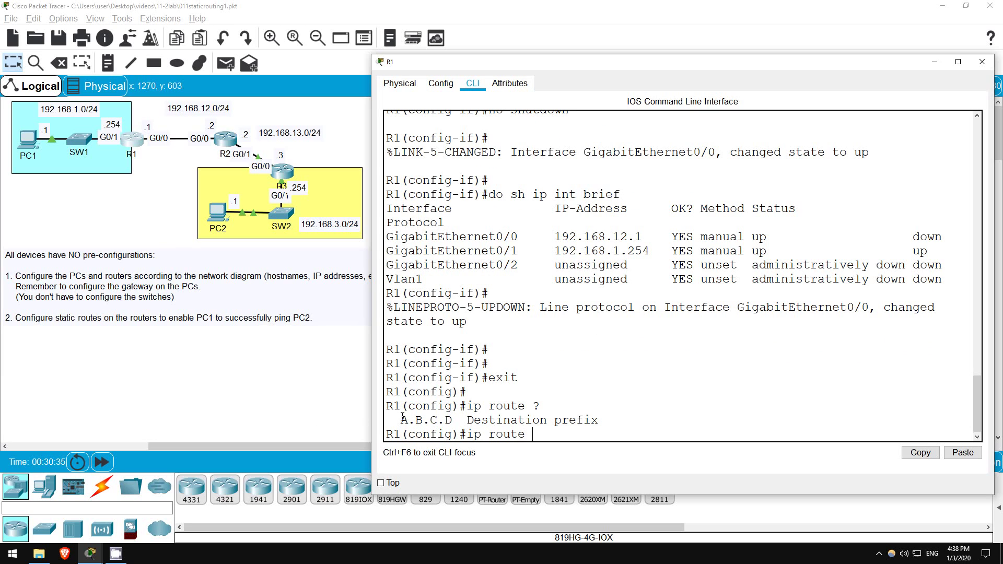
drag(401, 420, 612, 421)
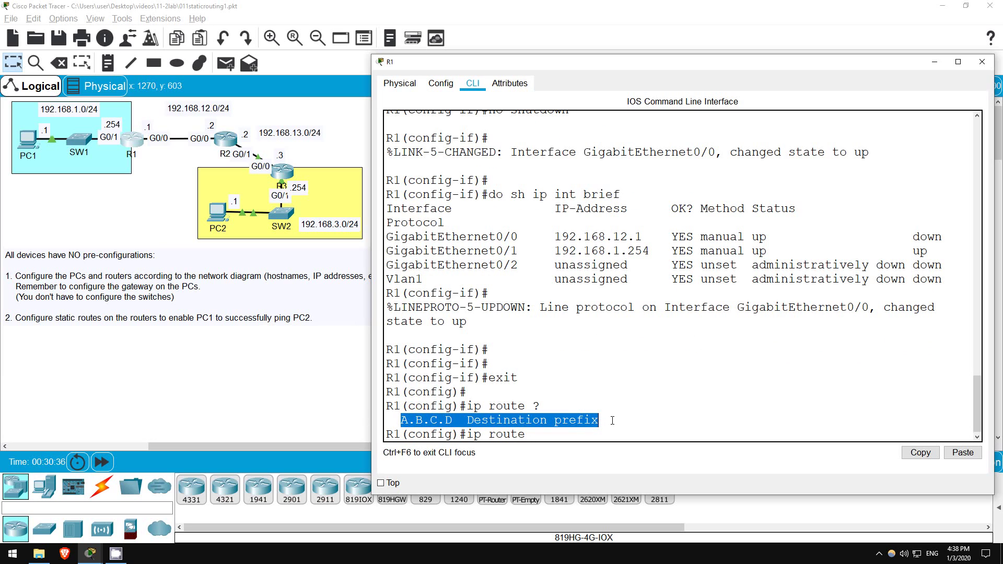
click(555, 428)
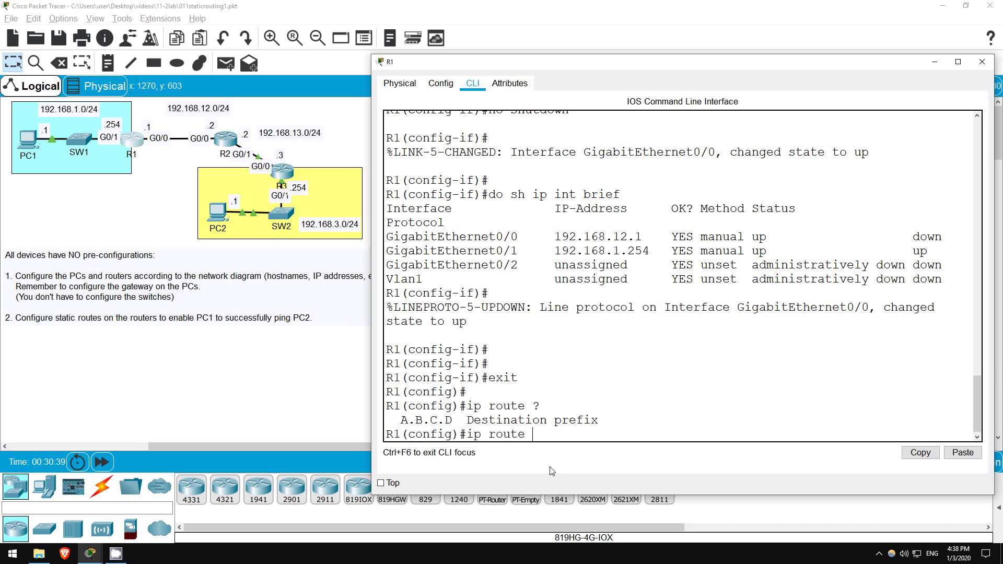
text(192.168.3.0 ?)
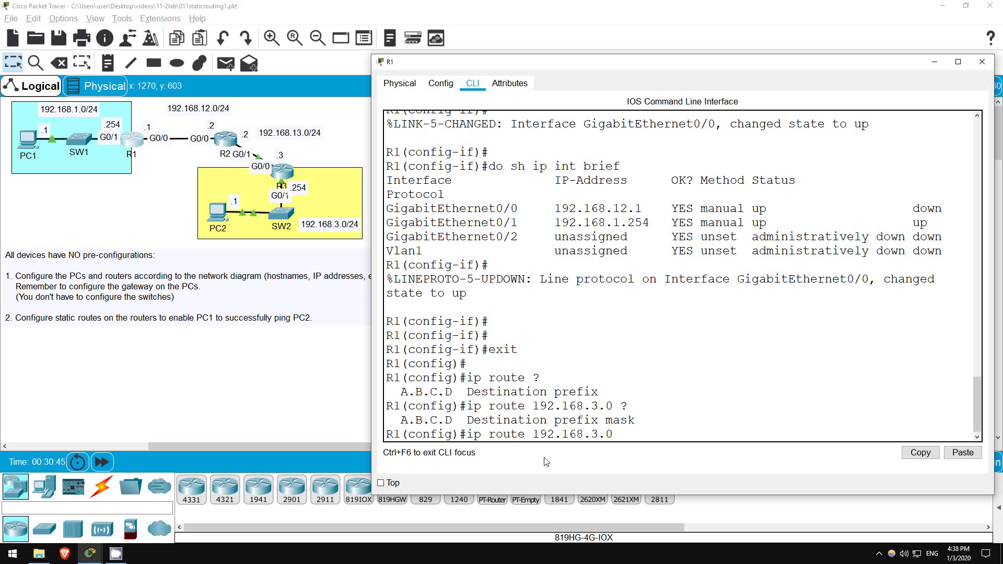
drag(467, 420, 634, 420)
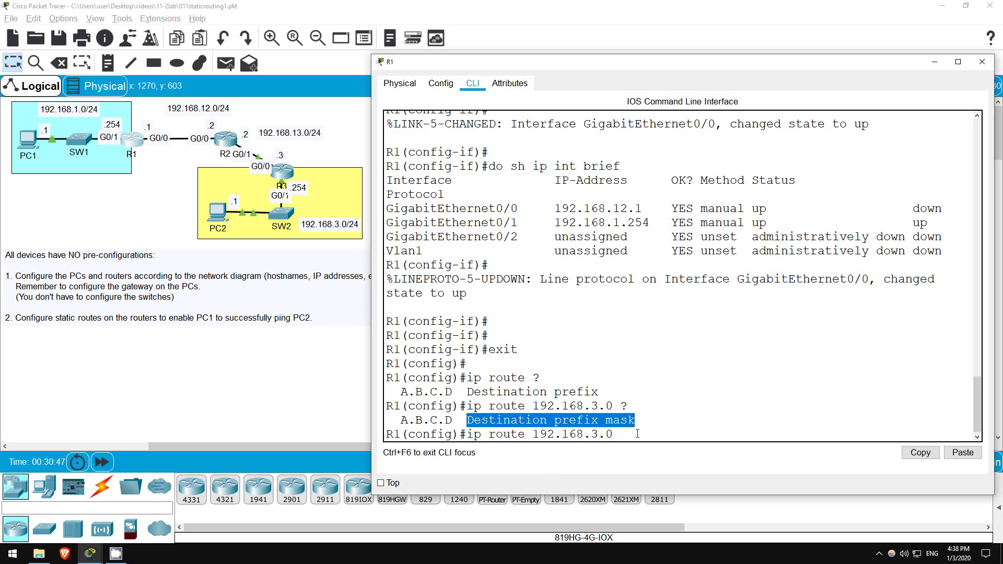
click(637, 434)
text(255.255.)
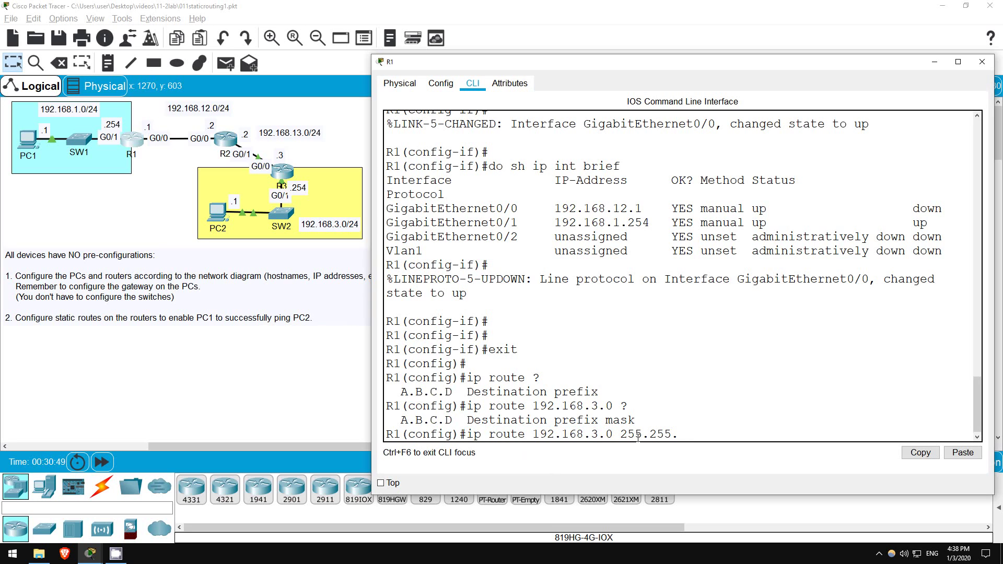
text(255.0 ?)
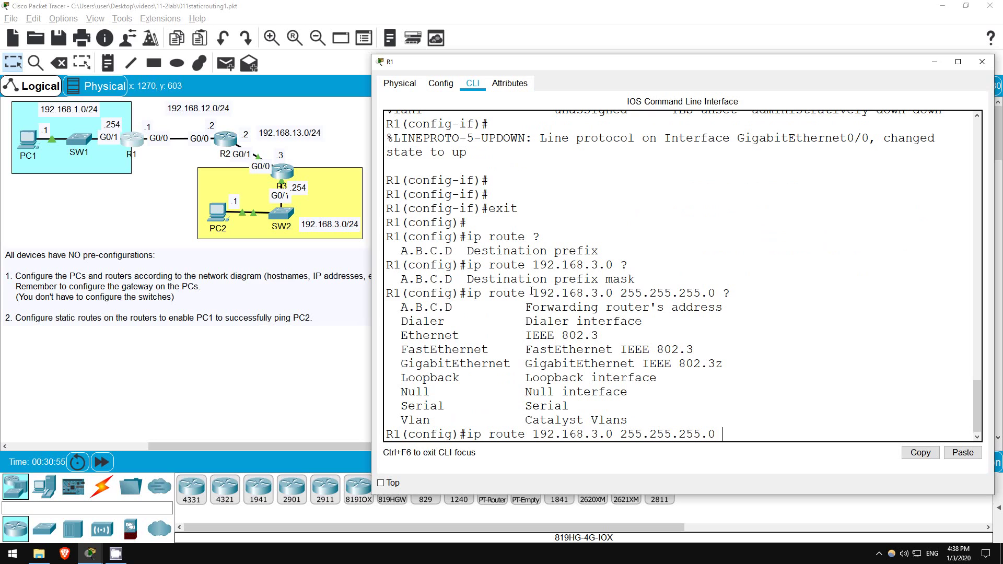
drag(521, 305, 730, 309)
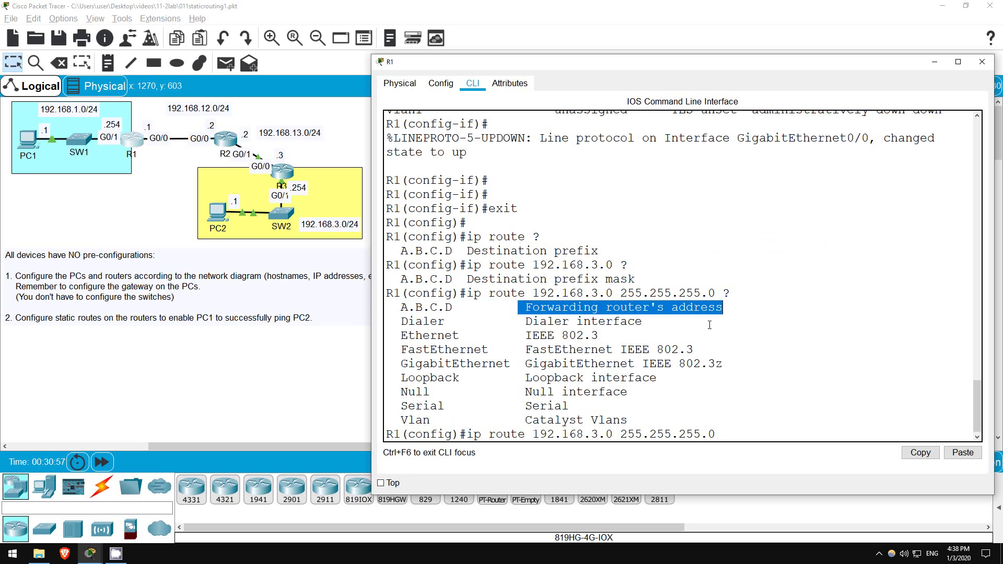
click(646, 338)
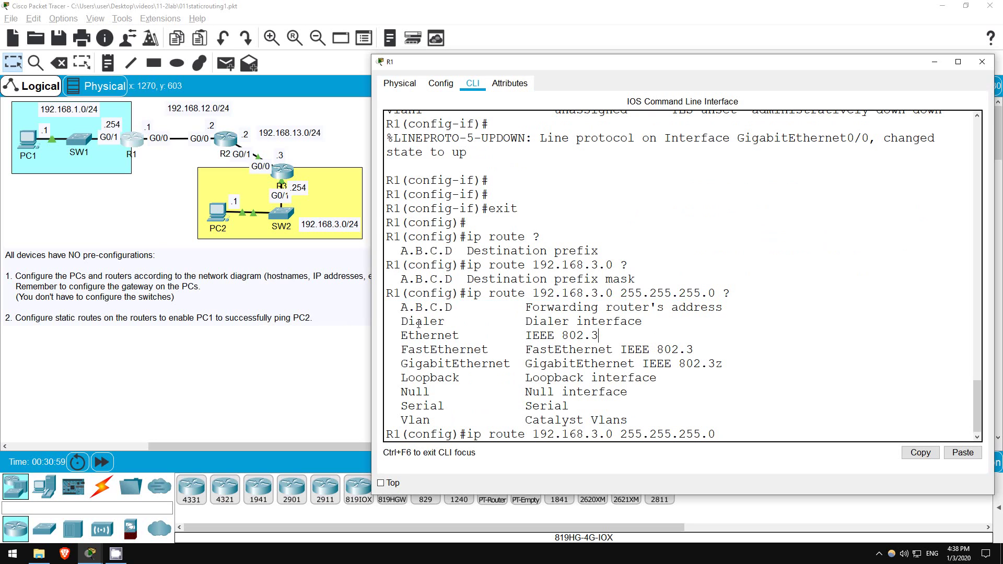
drag(401, 321, 748, 417)
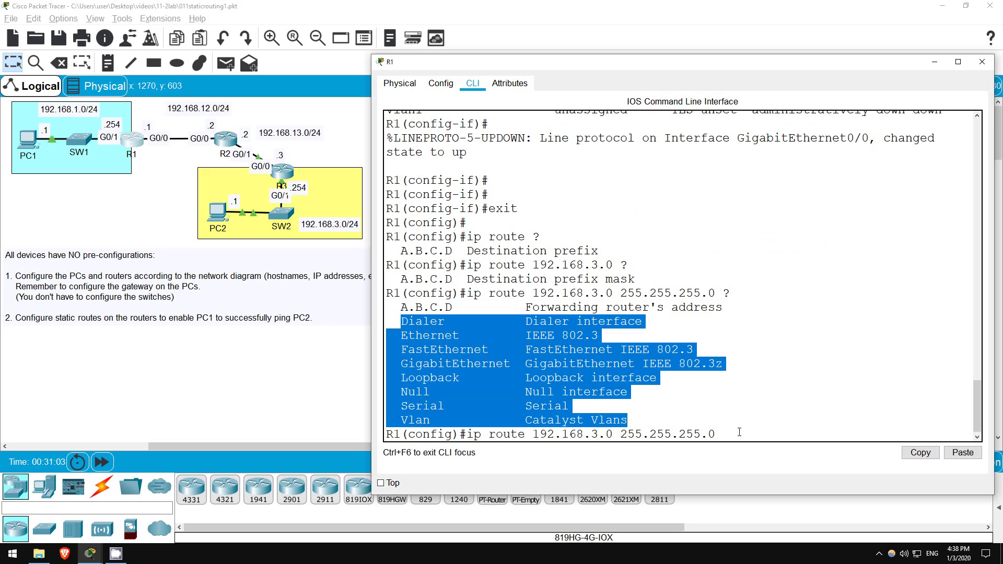
click(739, 432)
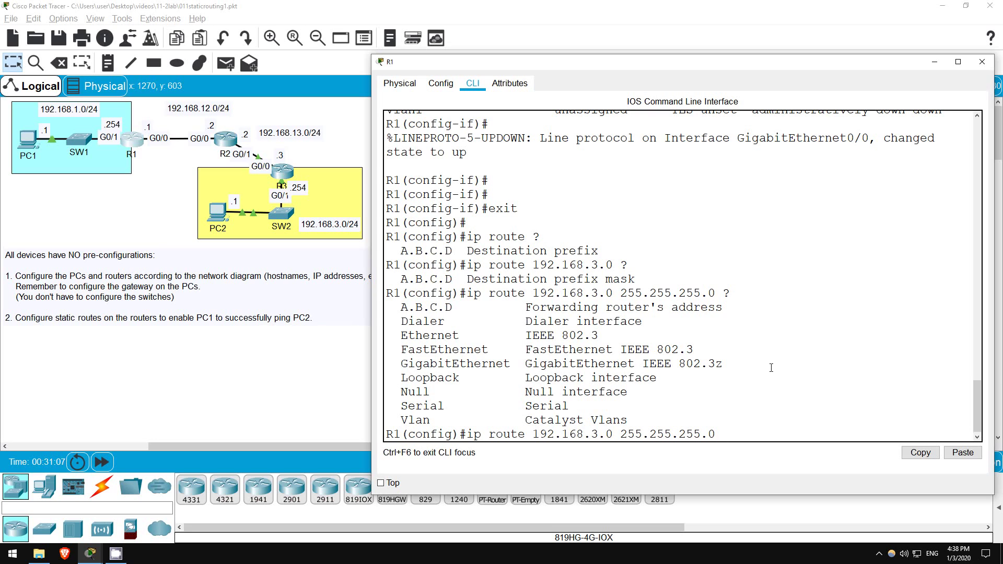
text(192.168.12.2)
key(Return)
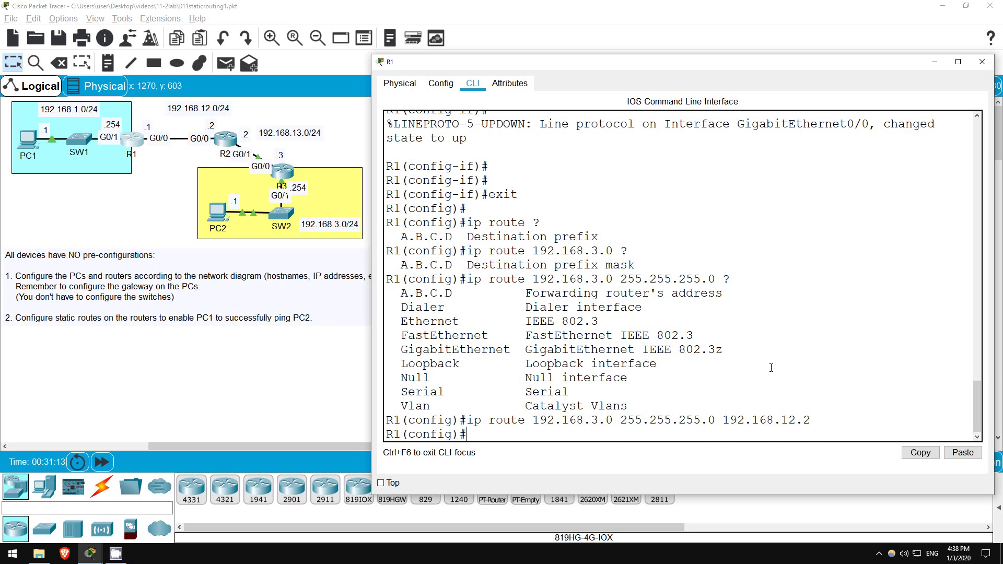
- Recall the route command to review its optional distance metric and <cr> help
key(Up)
text(?)
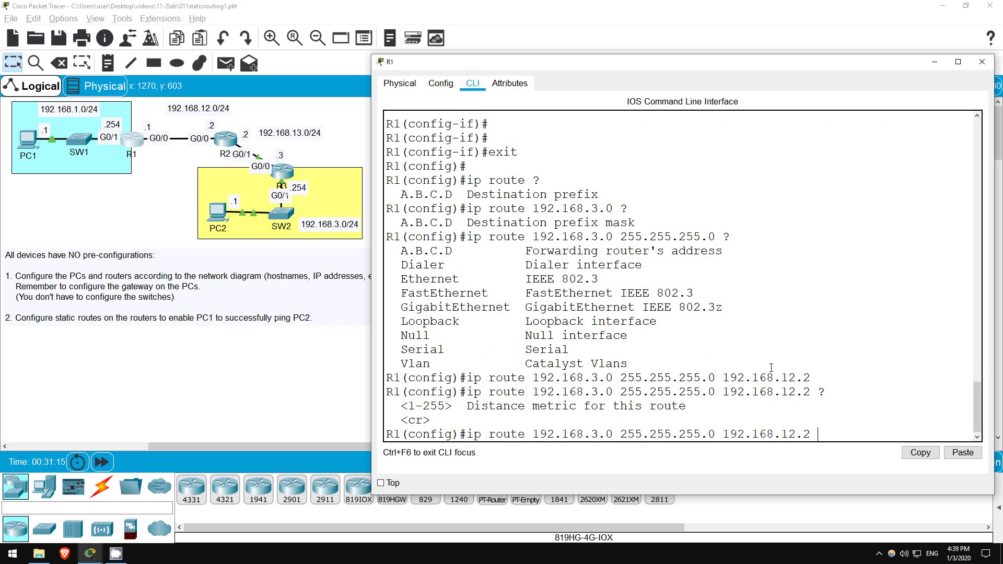
drag(453, 406, 718, 404)
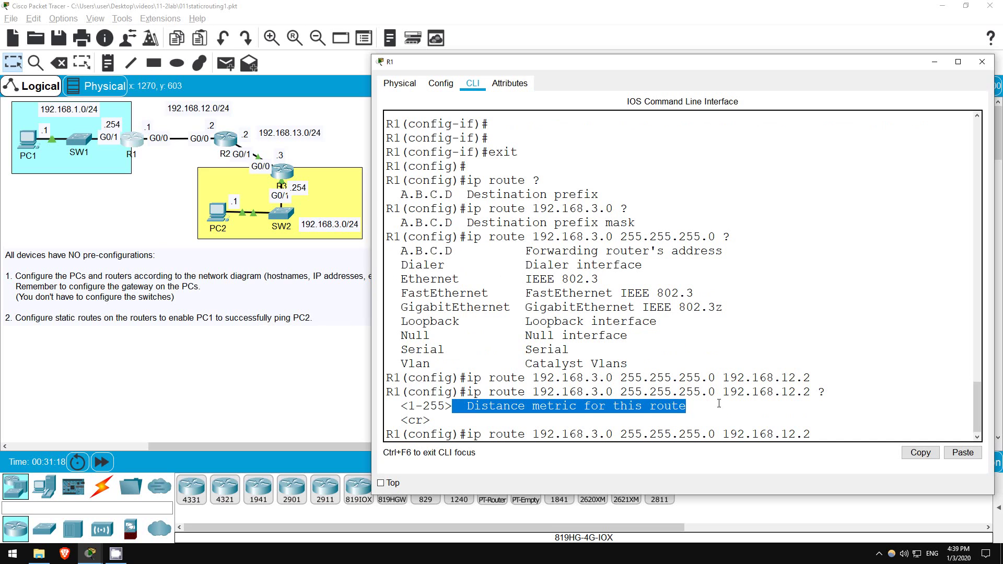
click(829, 435)
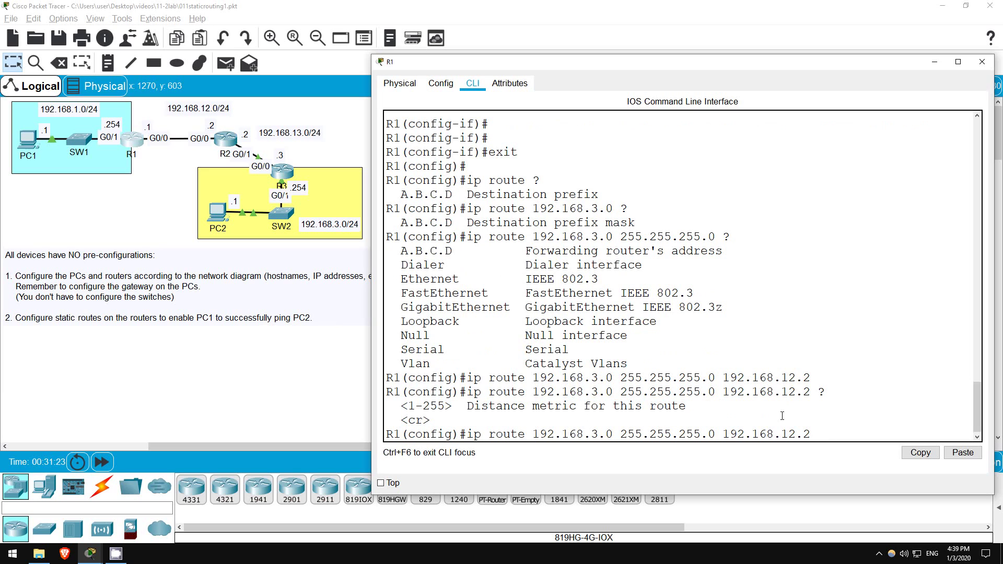
drag(408, 420, 430, 420)
click(828, 437)
key(Return)
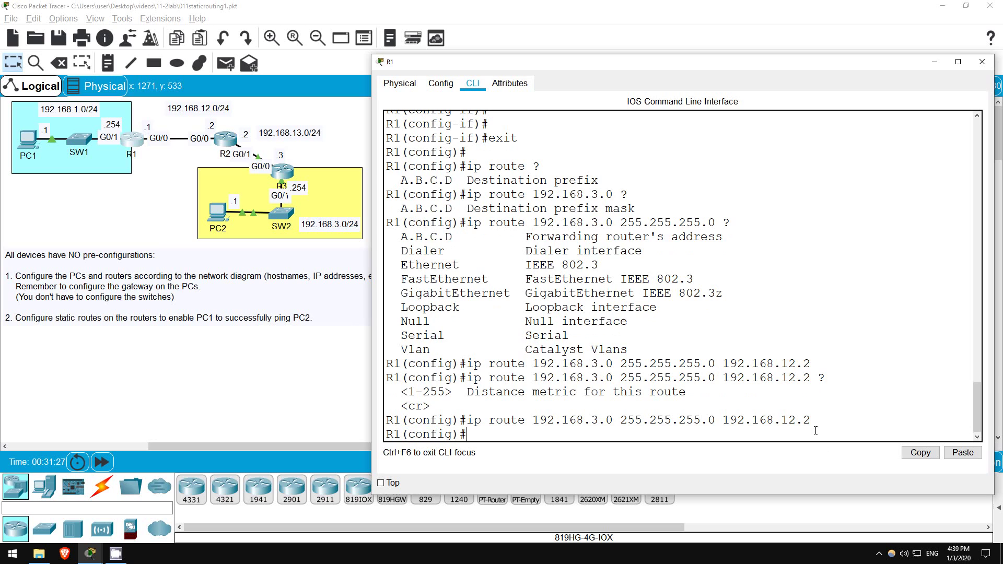
key(Return)
key(Return)
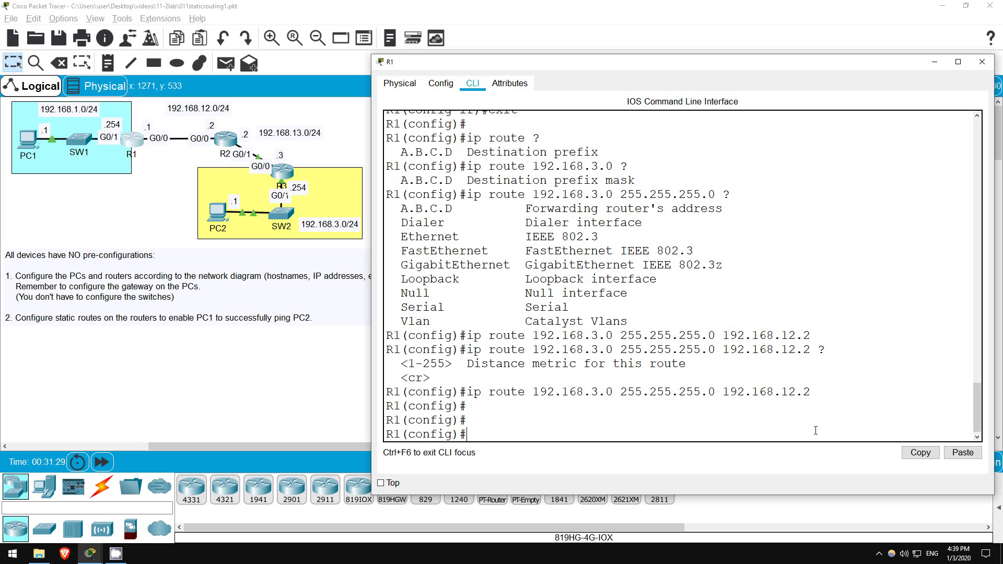
text(do show ip route)
key(Return)
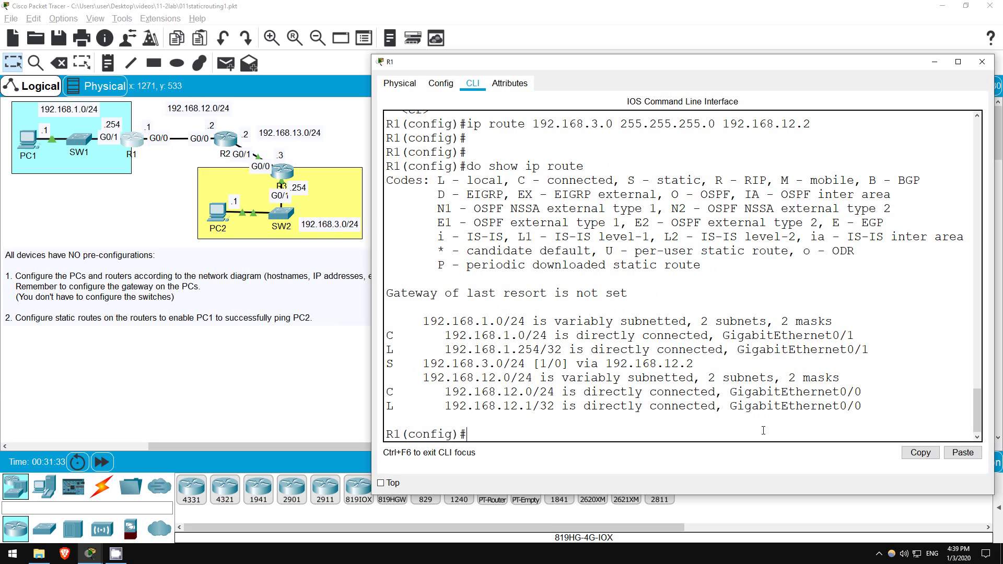
drag(387, 363, 694, 363)
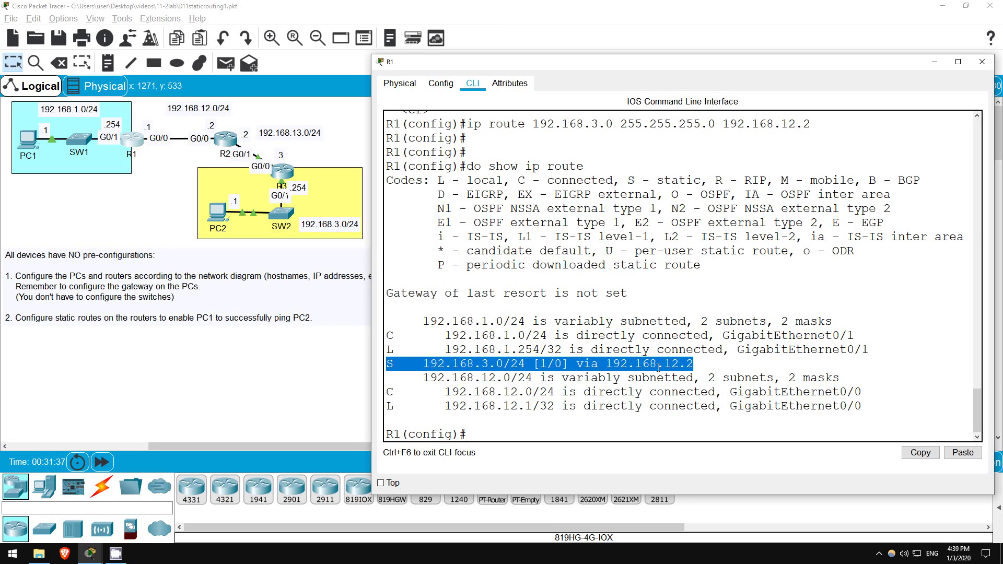
click(430, 347)
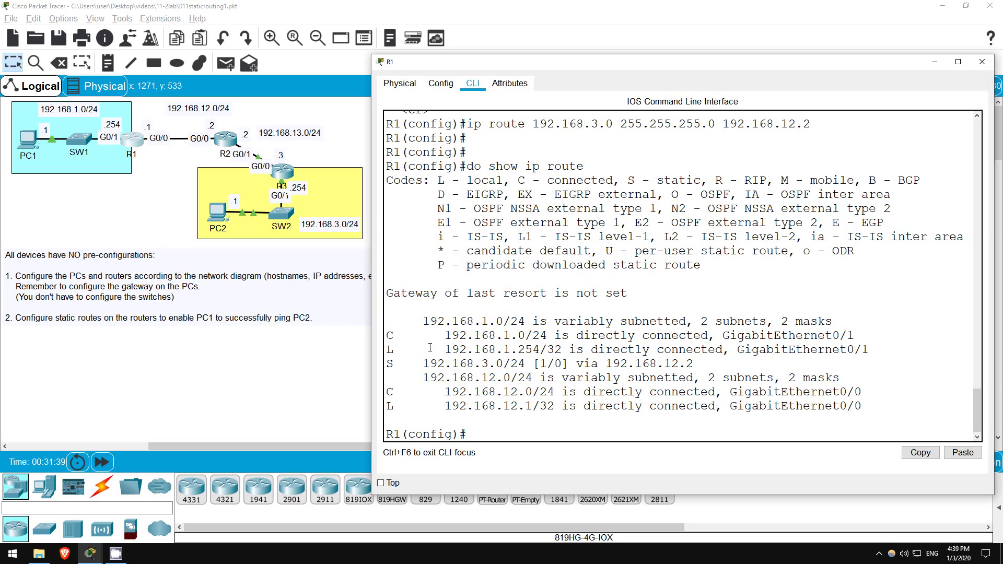
drag(390, 335, 869, 350)
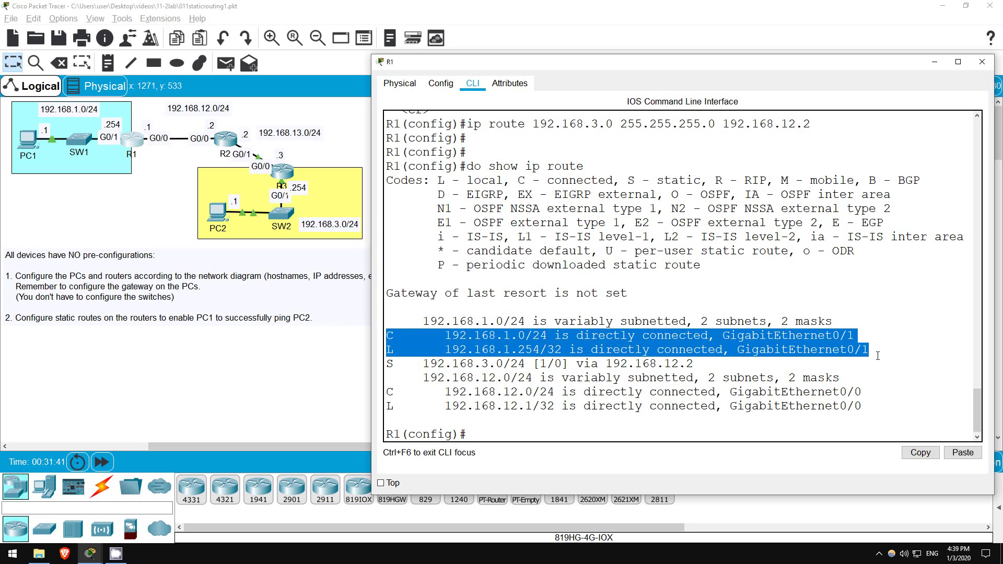
click(386, 393)
drag(388, 392, 870, 406)
click(871, 407)
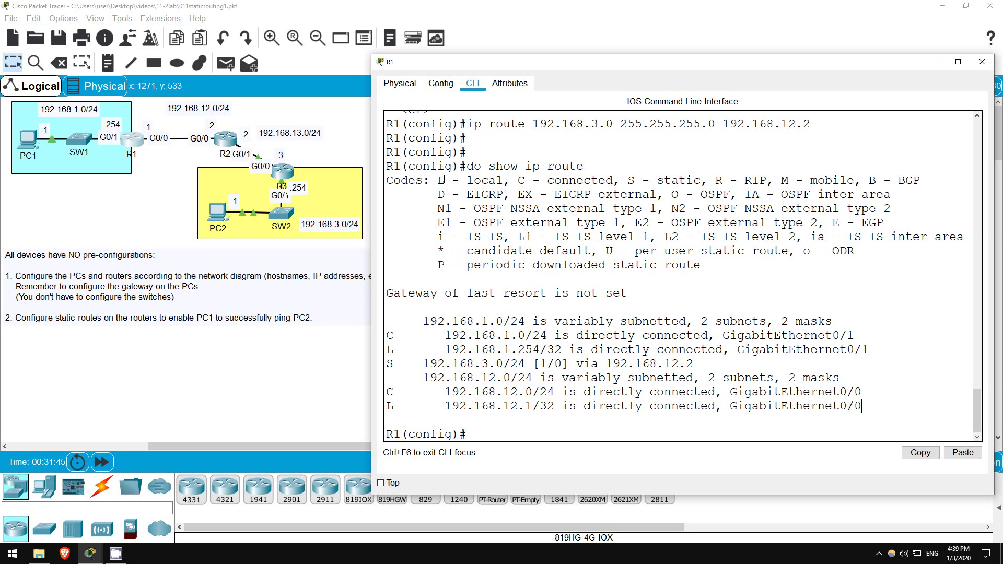
drag(435, 179, 512, 180)
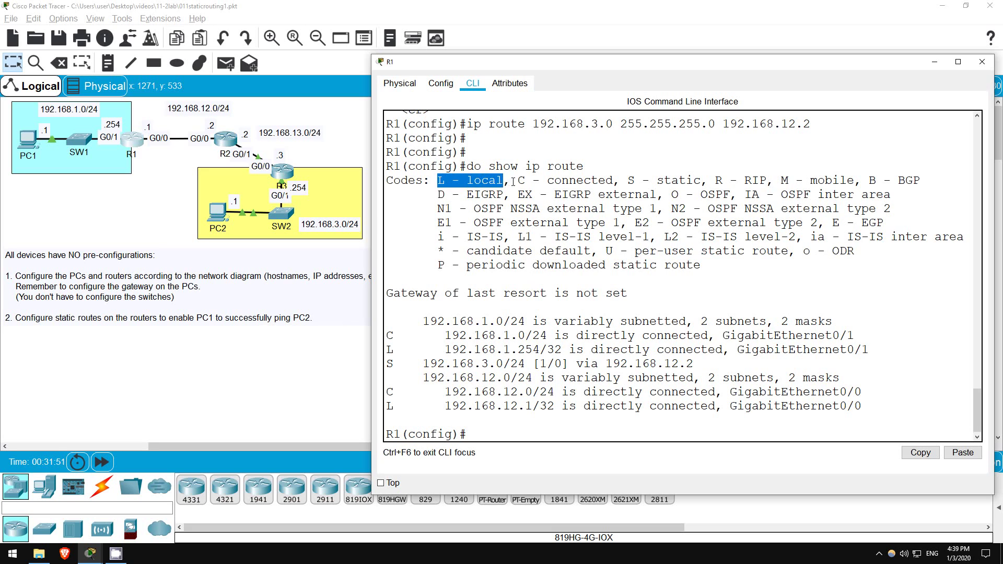
drag(517, 180, 613, 180)
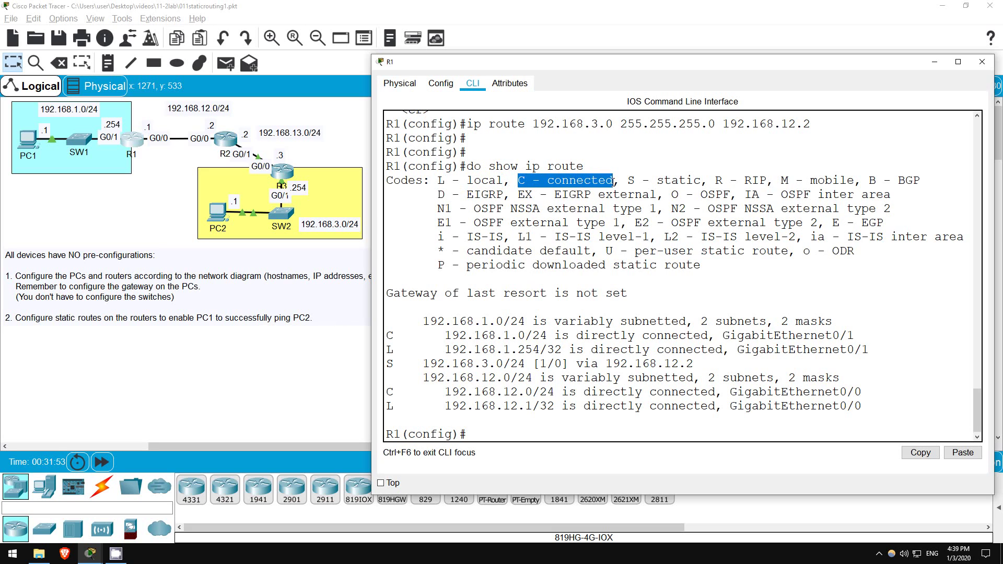
click(607, 183)
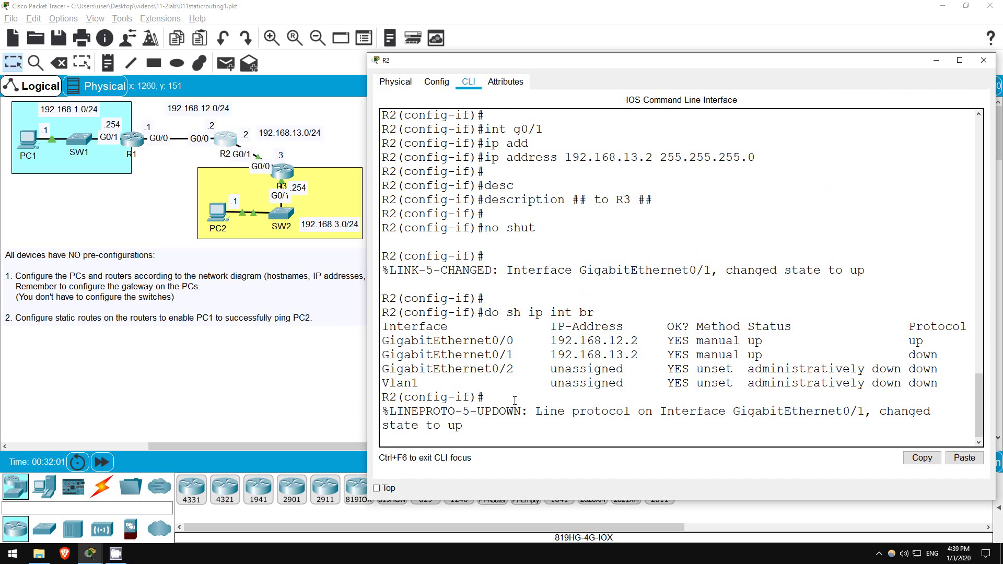
- On R2, add static route 192.168.1.0 255.255.255.0 out exit interface g0/0
key(Return)
key(Return)
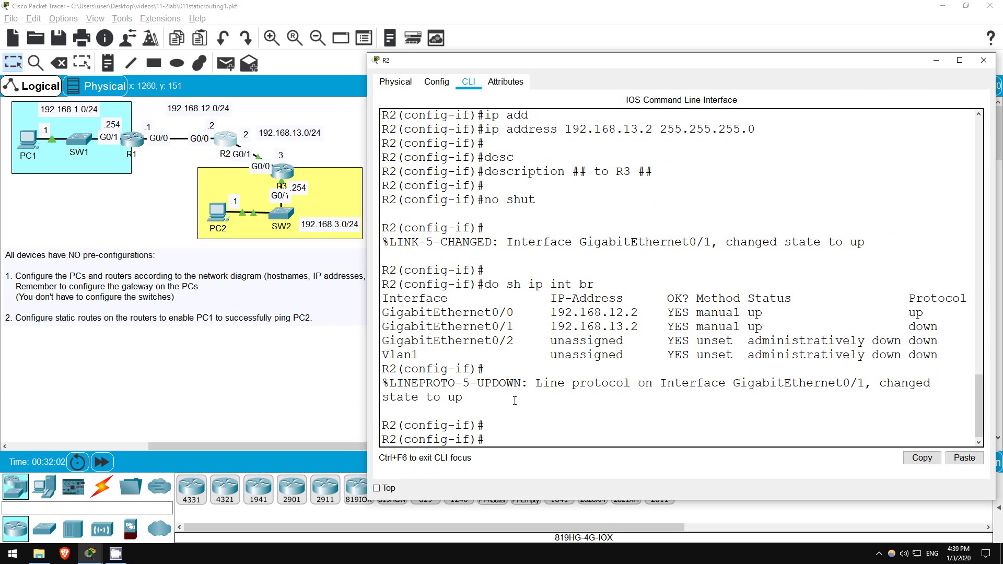
text(exit)
key(Return)
key(Return)
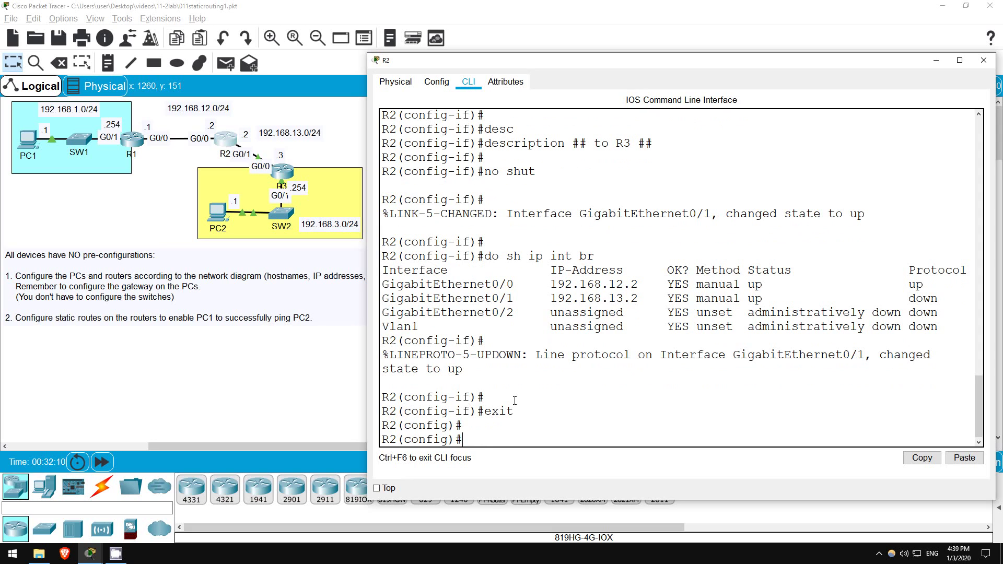
text(ip rouyte)
key(BackSpace)
key(BackSpace)
key(BackSpace)
key(BackSpace)
text(te 192.168)
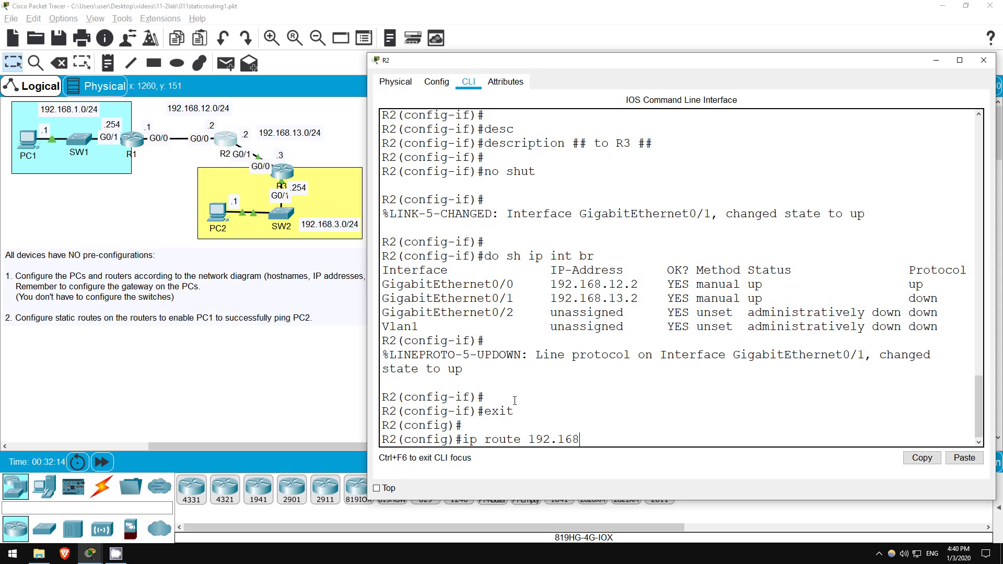
text(.1.0 255.255.255.0 g0/0)
key(Return)
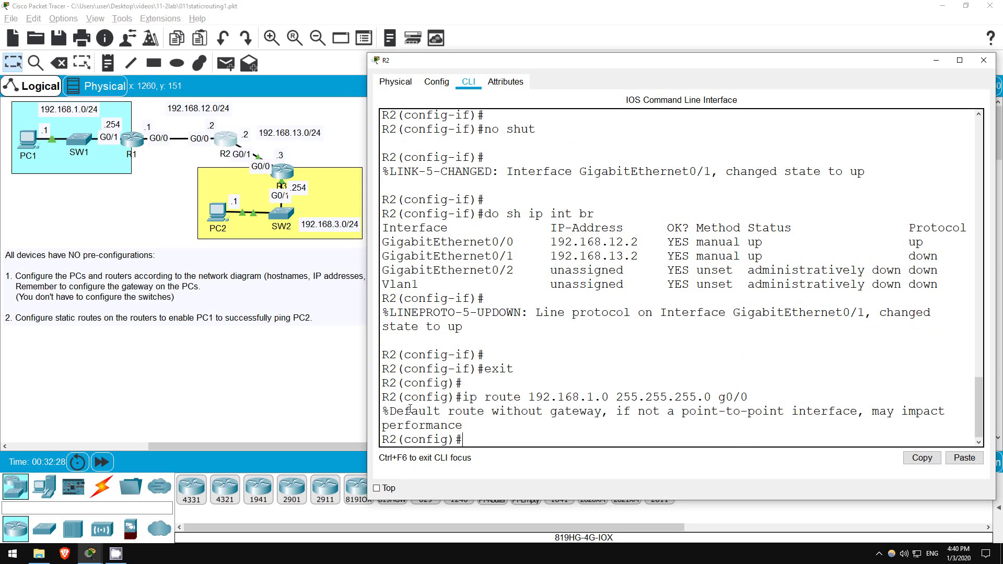
- Highlight the warning about a gateway-less route on a non-point-to-point interface
drag(387, 411, 462, 425)
click(612, 411)
drag(616, 411, 852, 412)
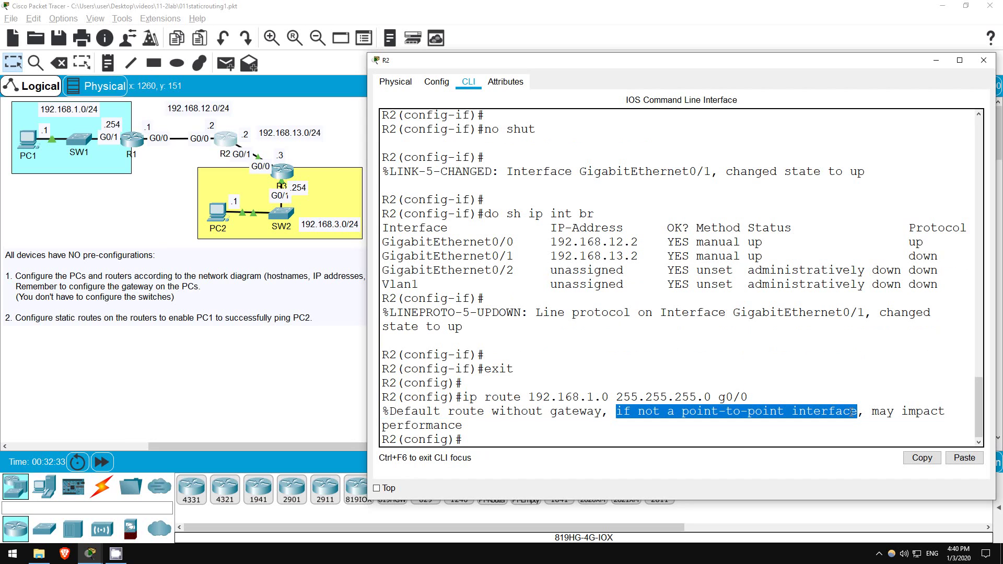
click(602, 421)
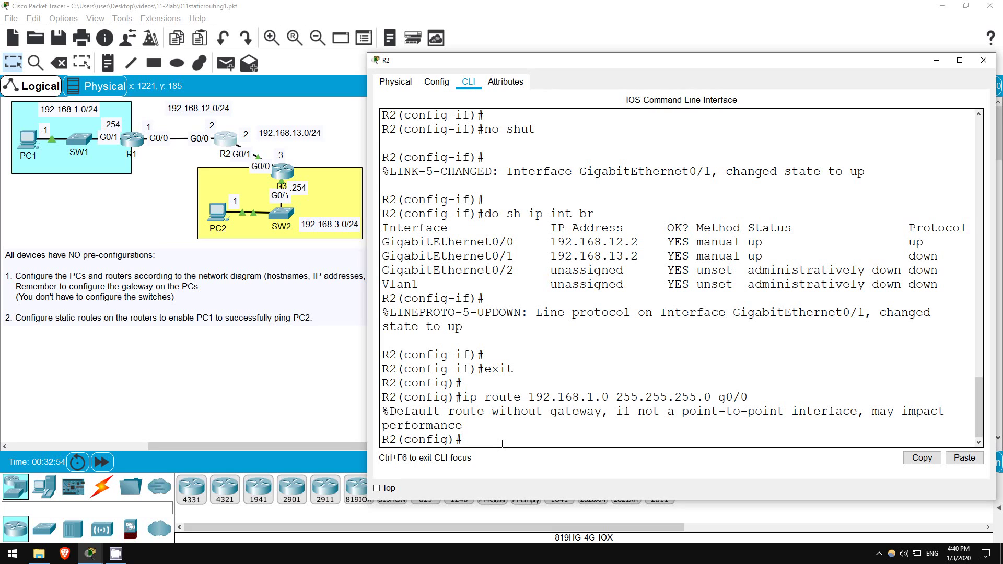
- Add R2 route 192.168.3.0 255.255.255.0 via 192.168.13.3 and review both static routes with 'do sh ip ro'
text(ip route 192.168.3.0 255.255.255.)
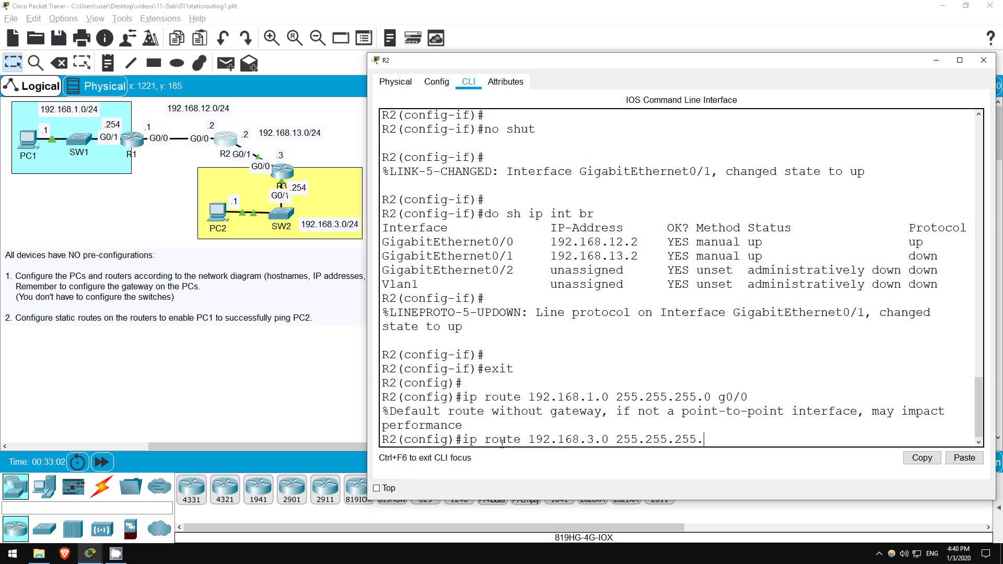
text(0 192.168.13.3)
key(Return)
key(Return)
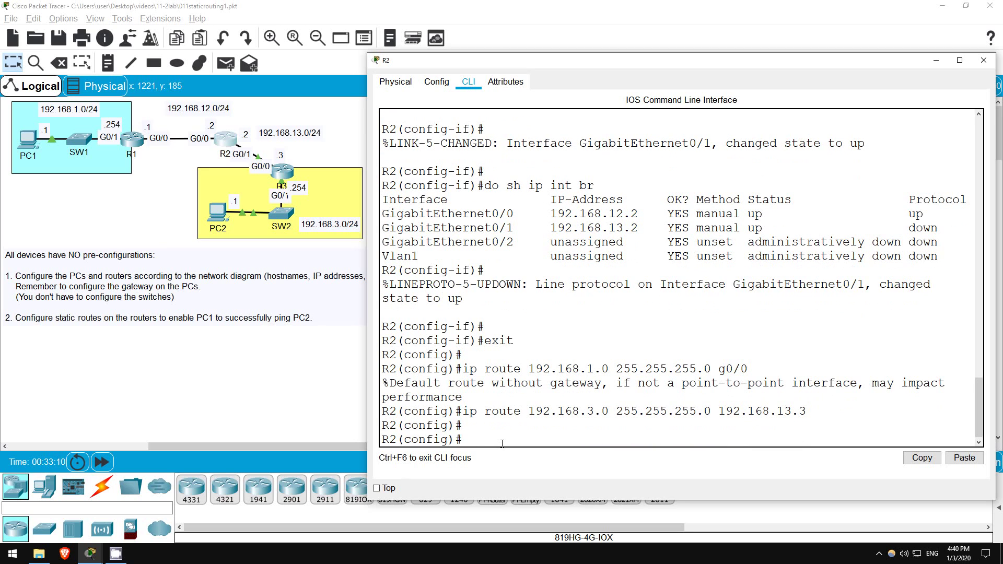
text(do sh ip ro)
key(Return)
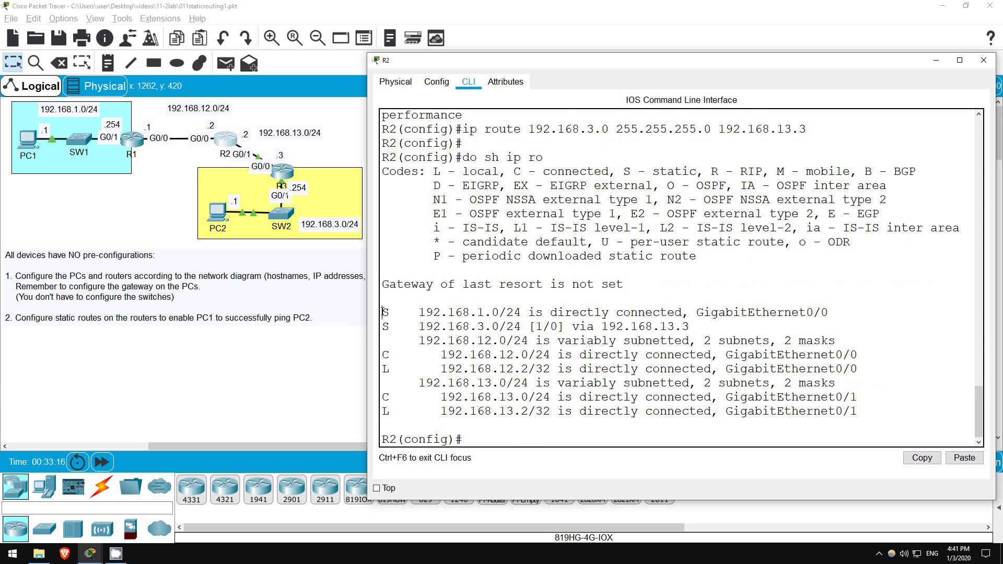
drag(382, 312, 689, 326)
drag(382, 355, 901, 408)
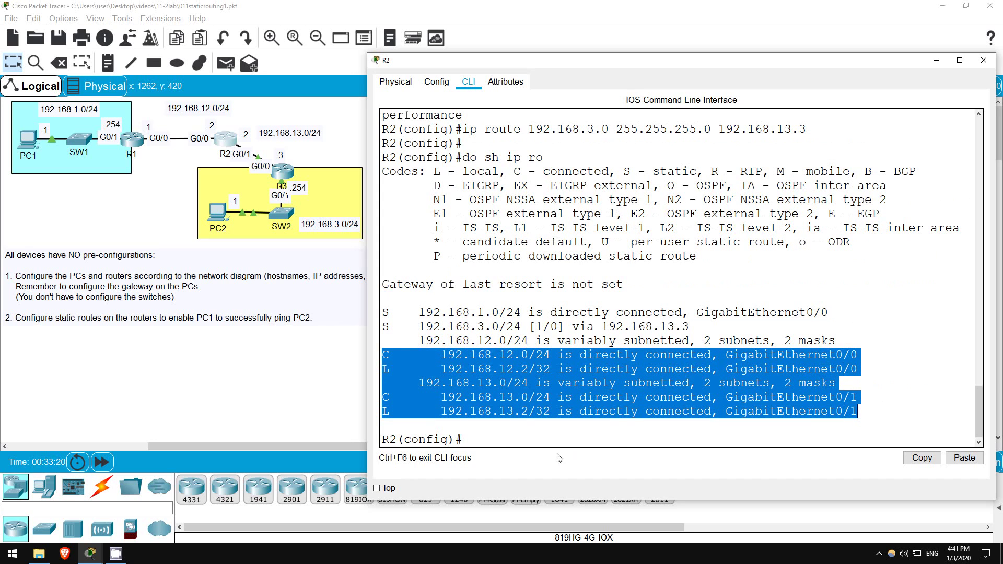
click(498, 441)
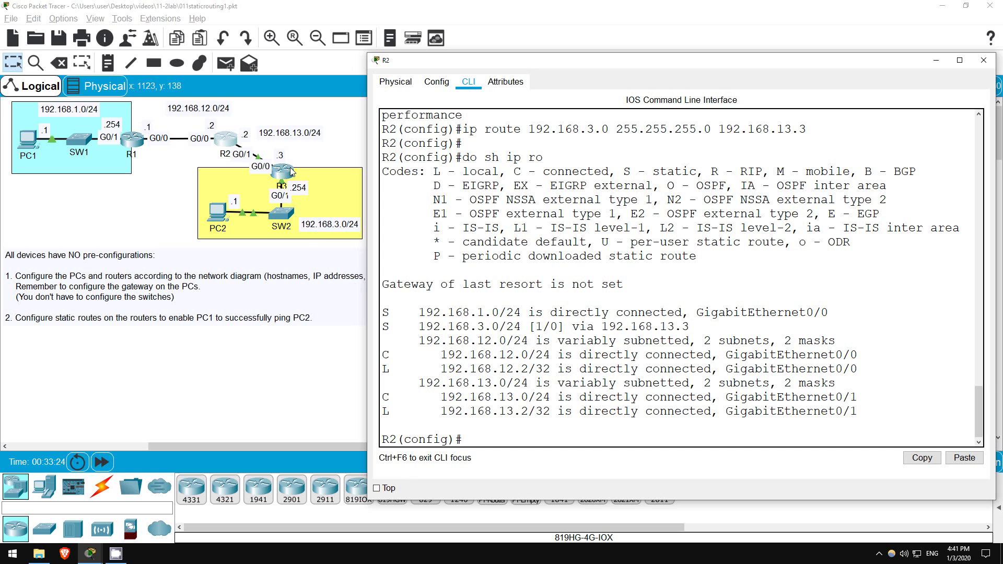
- On R3, add static route 192.168.1.0 255.255.255.0 via 192.168.13.2
click(290, 171)
click(290, 172)
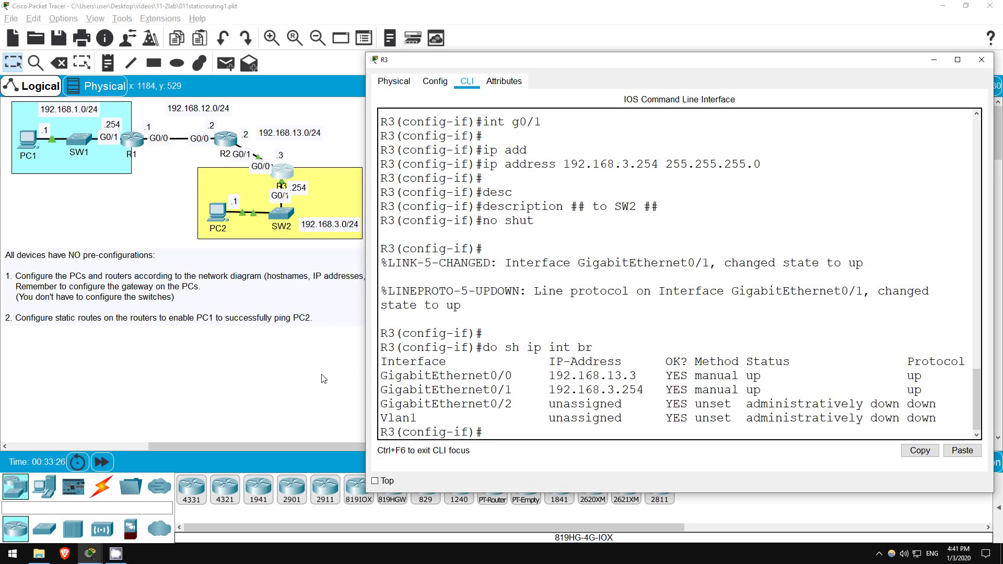
text(exit)
key(Return)
key(Return)
key(Return)
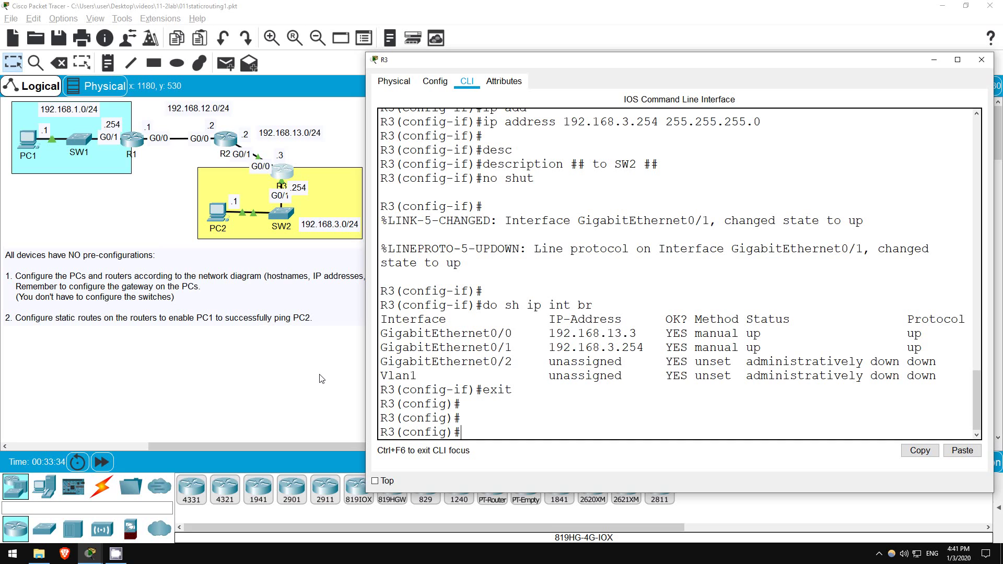
text(ip route 192.168.1.0 255)
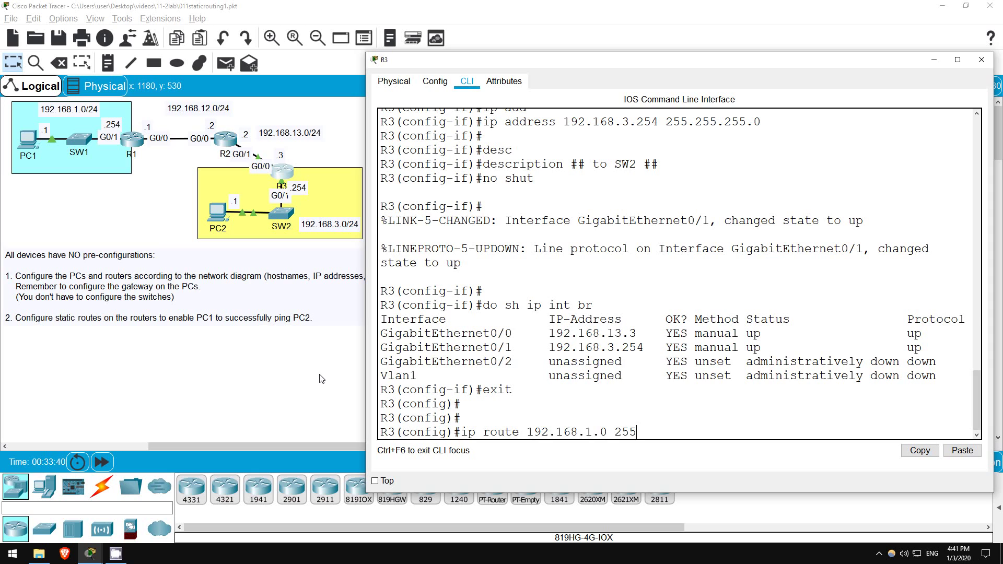
text(.255.255.0 192.168.13.2)
key(Return)
key(Return)
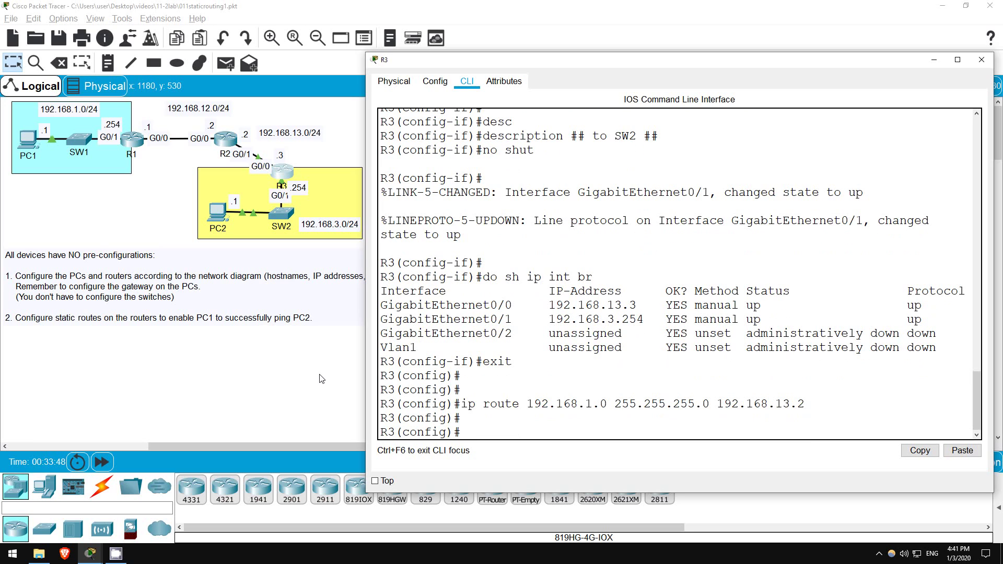
- Display R3's routing table with 'do show ip route' and highlight its entries
text(do show ip route)
key(Return)
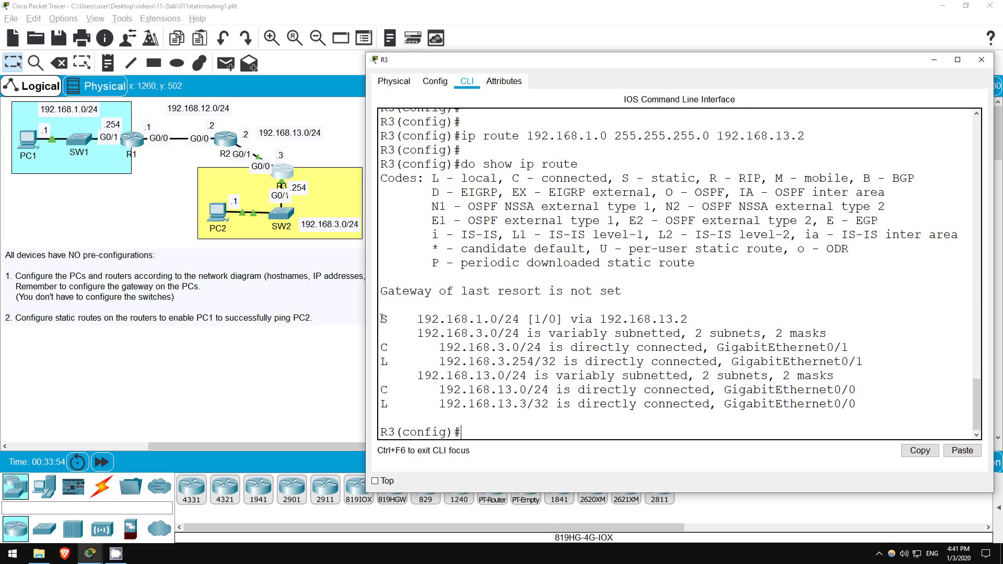
drag(383, 318, 900, 402)
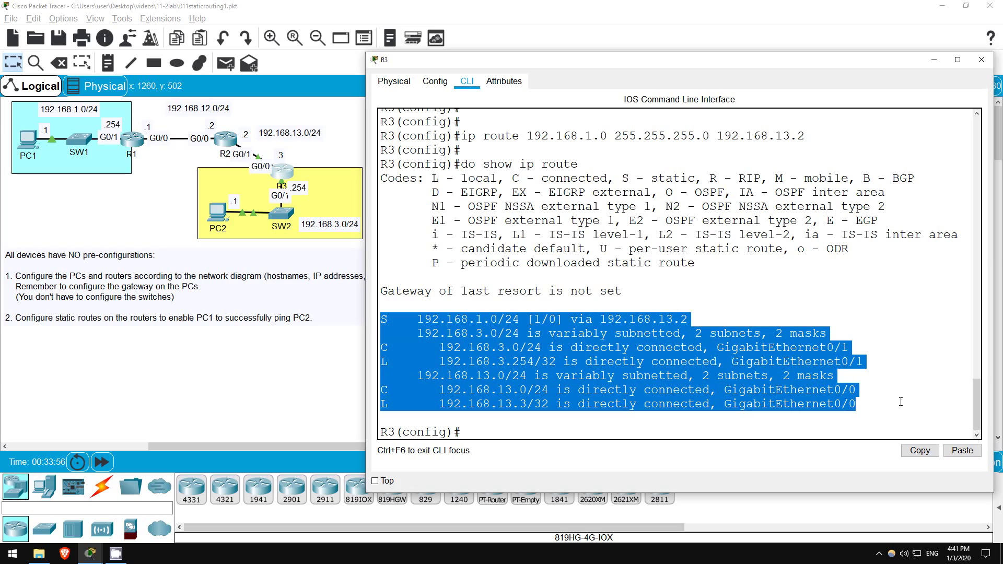
click(471, 427)
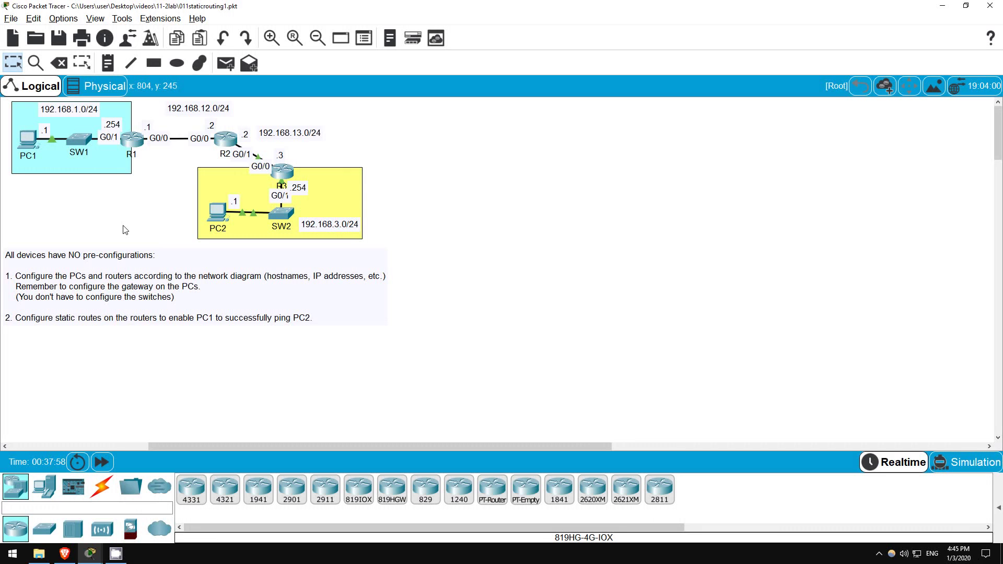
- Ping 192.168.3.1 from PC1's command prompt
click(27, 140)
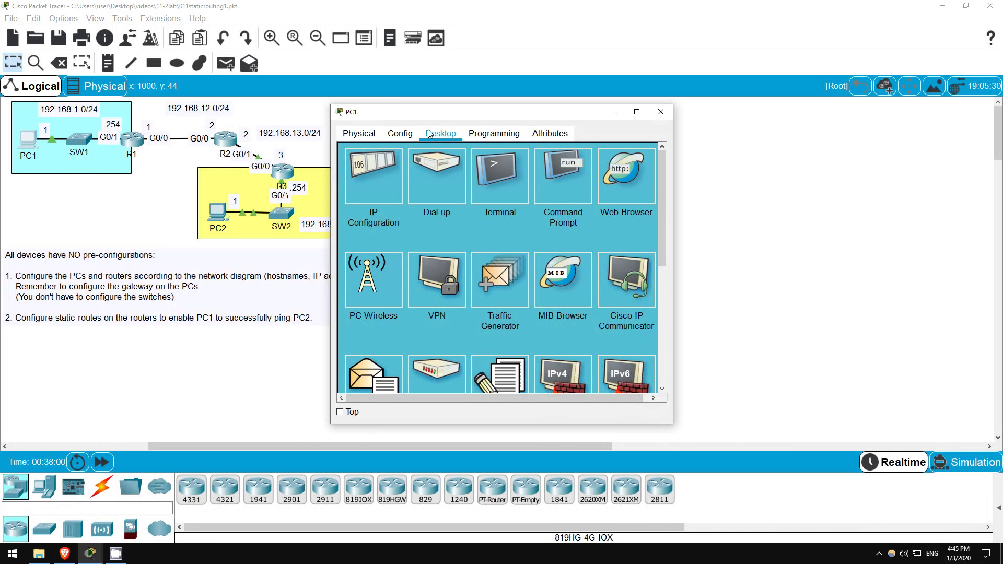
click(571, 177)
scroll(522, 334, down, 5)
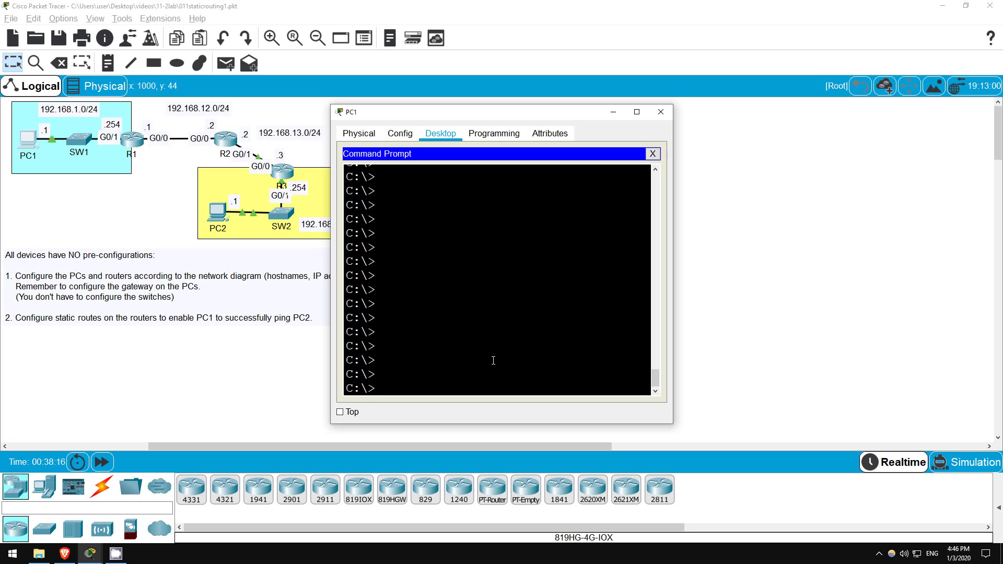
text(ping 192.168.3.1)
key(Return)
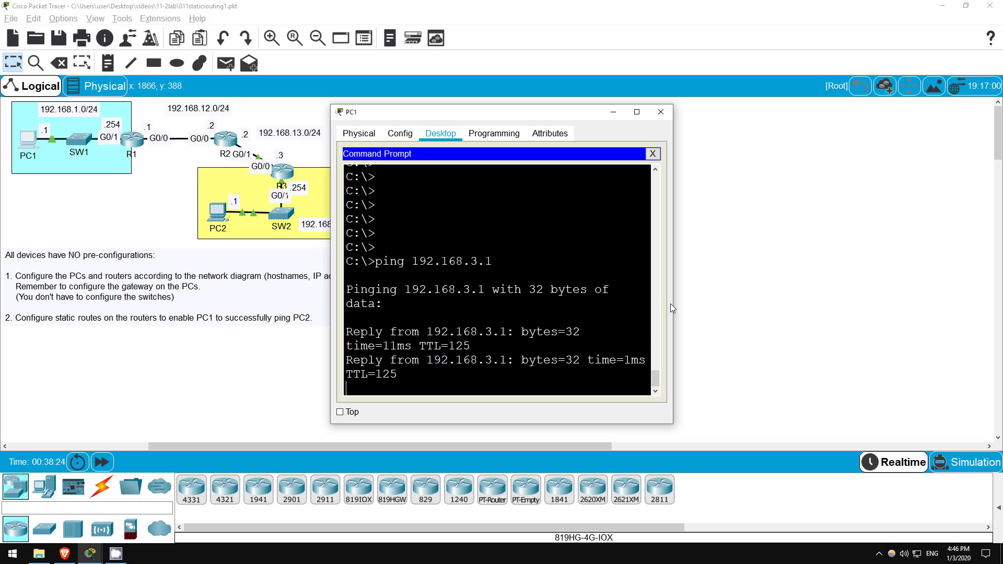
- Widen PC1's window and highlight the replies: 4 sent, 4 received, 0% loss
drag(672, 303, 830, 243)
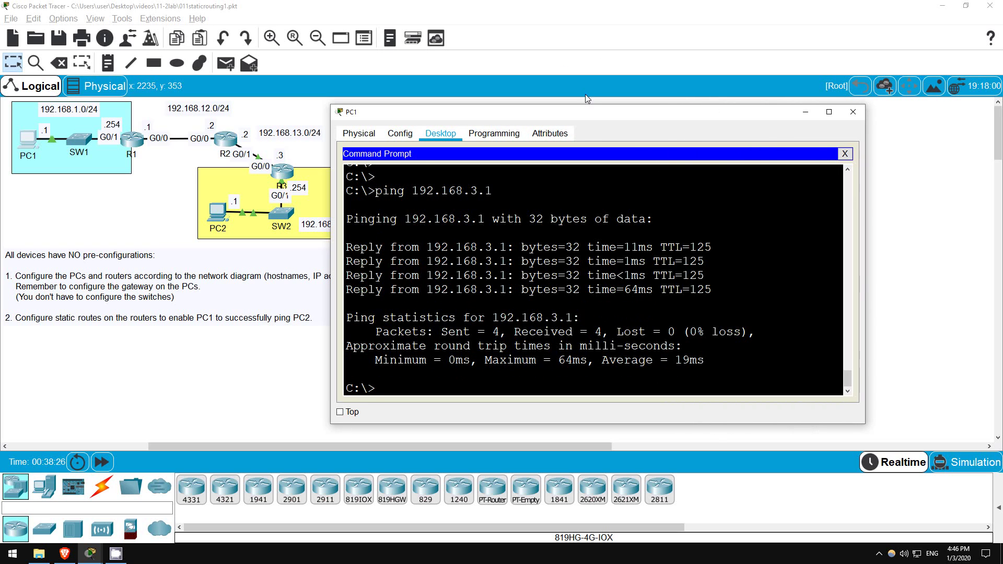
drag(585, 110, 657, 71)
drag(420, 208, 780, 333)
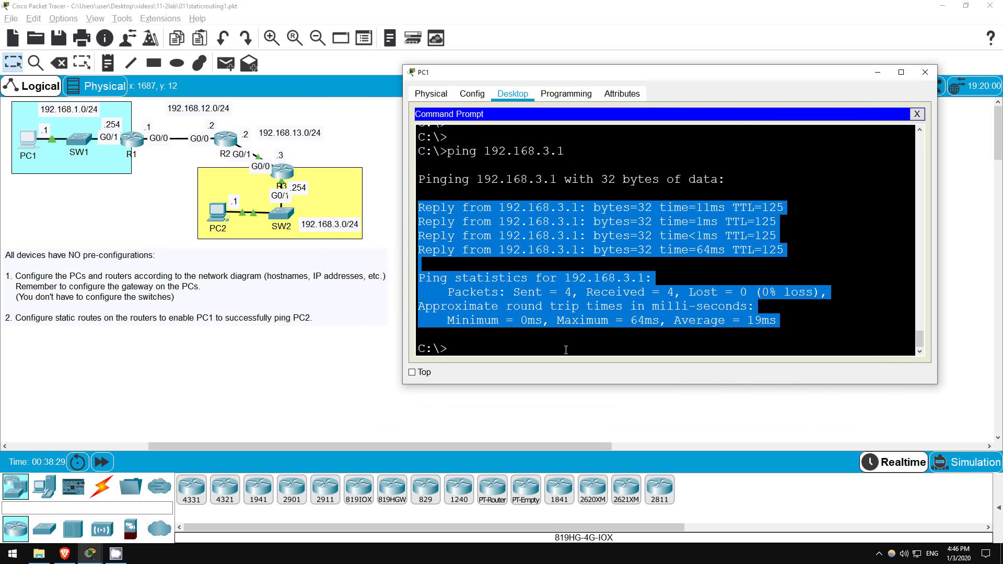